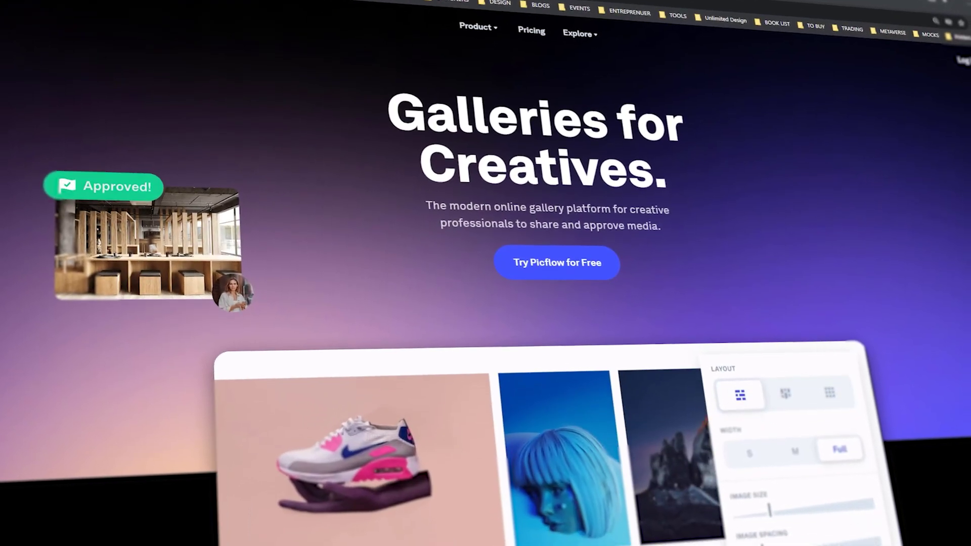
# - Scroll down the Picflow marketing homepage
pyautogui.scroll(-10, 505, 243)
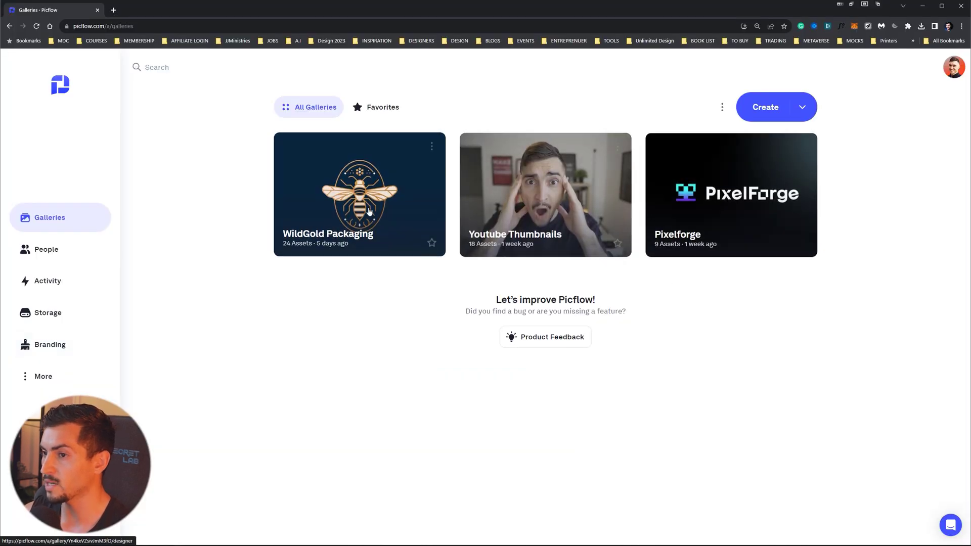
# - Start a new gallery titled 'Horizon Doors and Blinds' with the Brand Direction and Moodboards description
pyautogui.click(367, 221)
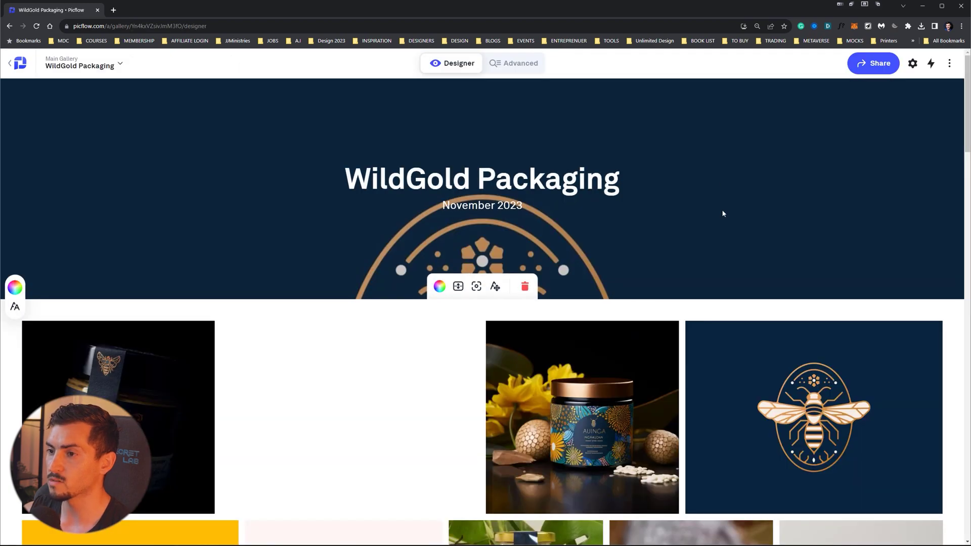
pyautogui.scroll(-15, 723, 213)
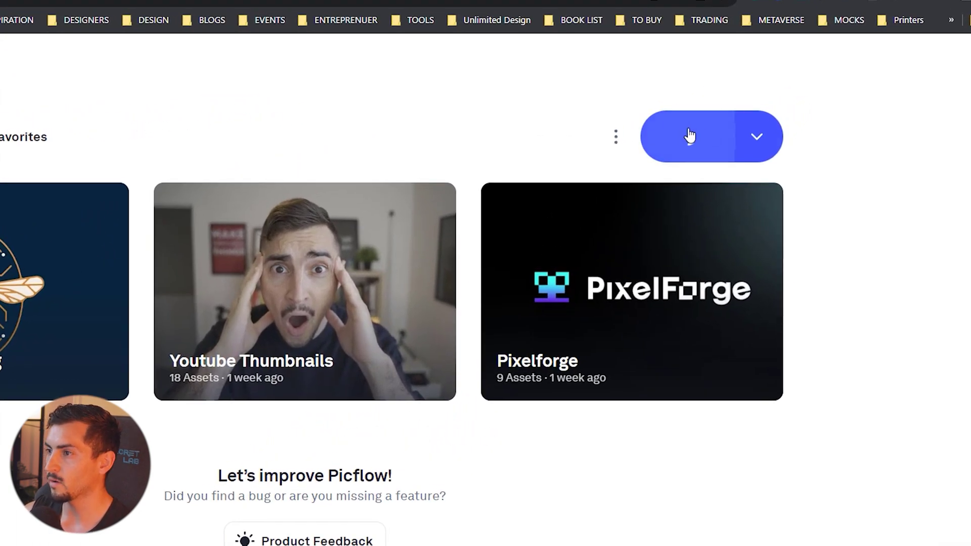
pyautogui.click(684, 137)
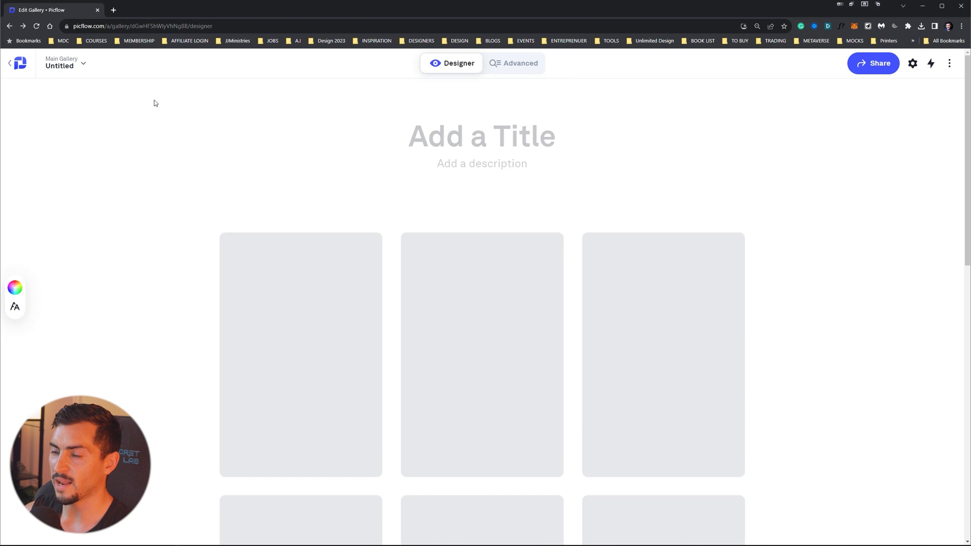
pyautogui.click(527, 135)
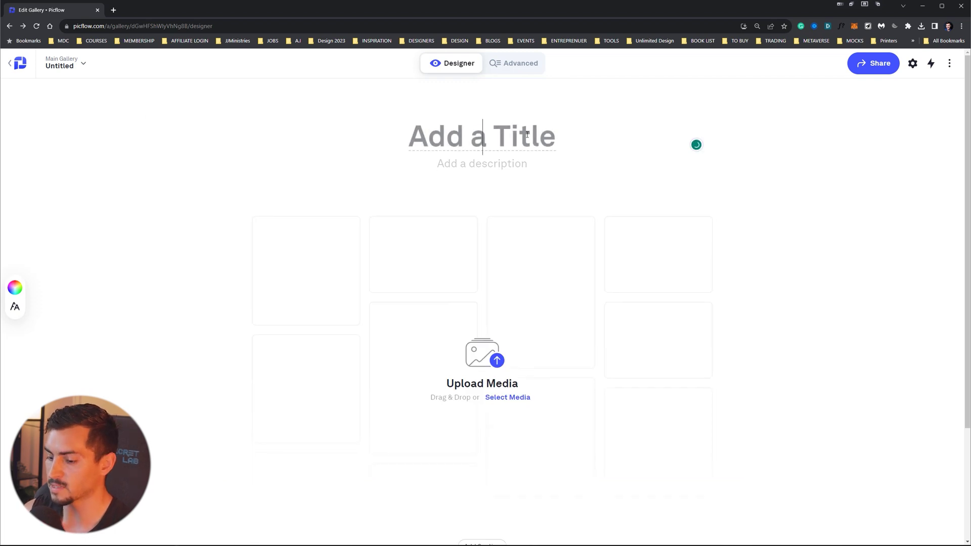
pyautogui.write('Horizoin')
pyautogui.press('BackSpace')
pyautogui.press('BackSpace')
pyautogui.write('n Doors and Blinds')
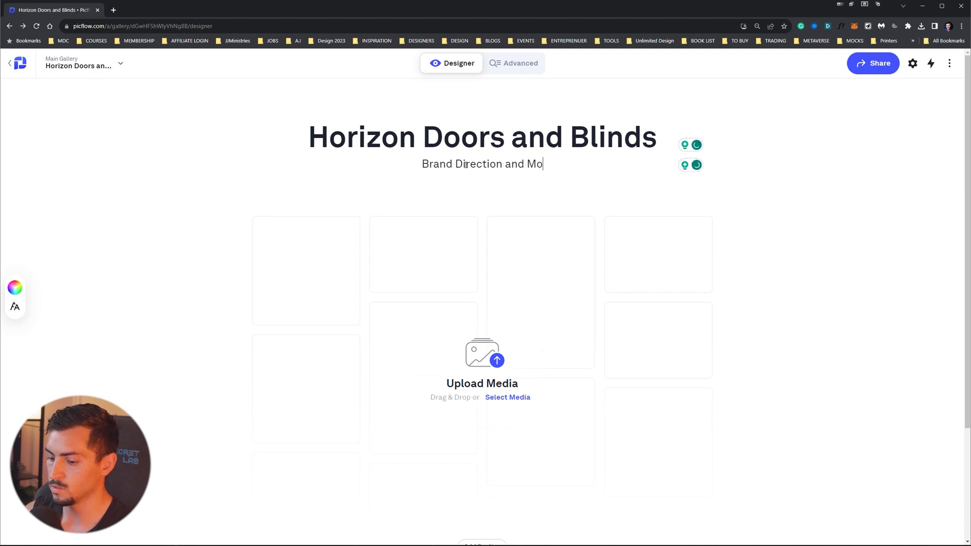
pyautogui.write('odboards')
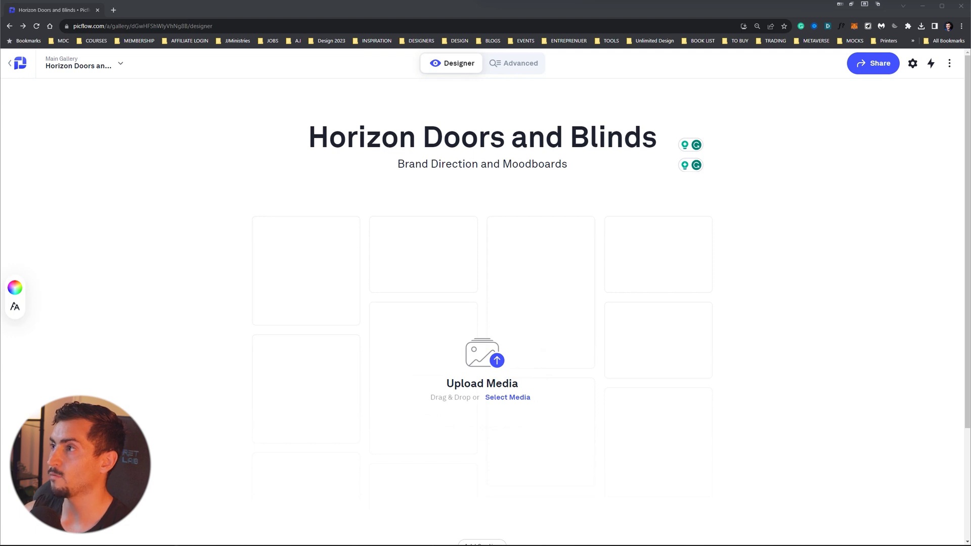
# - Upload the 24 brand image files into the gallery
pyautogui.moveTo(607, 96); pyautogui.dragTo(466, 289)
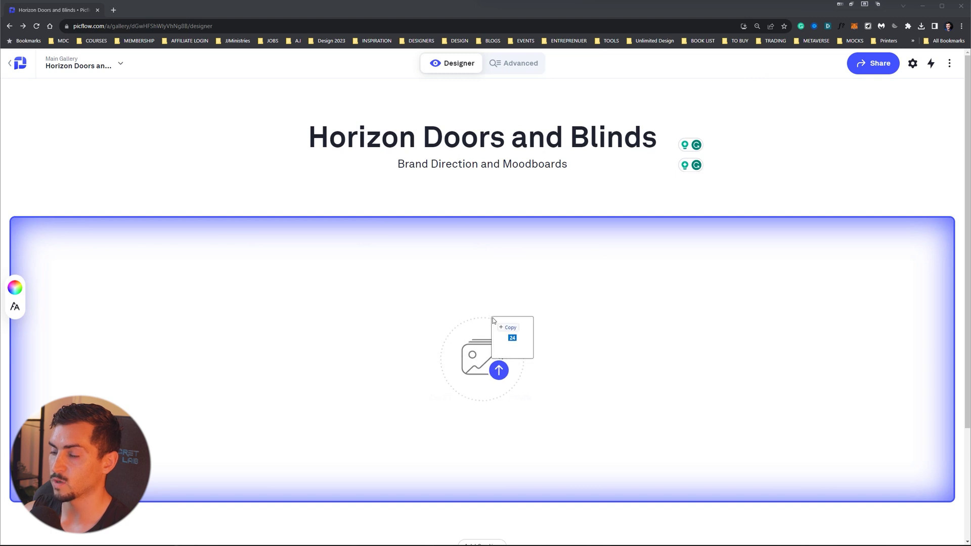
pyautogui.moveTo(494, 321); pyautogui.dragTo(496, 321)
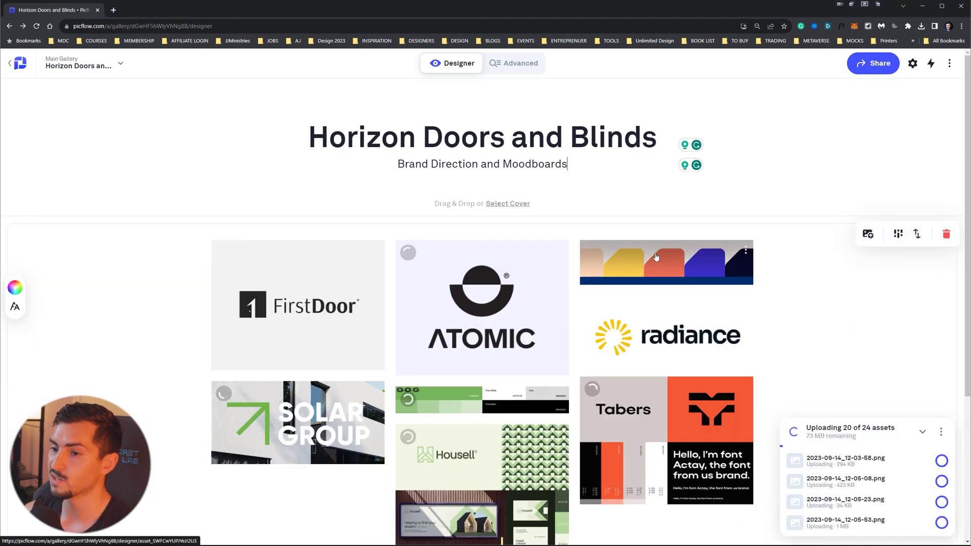
pyautogui.scroll(-5, 656, 256)
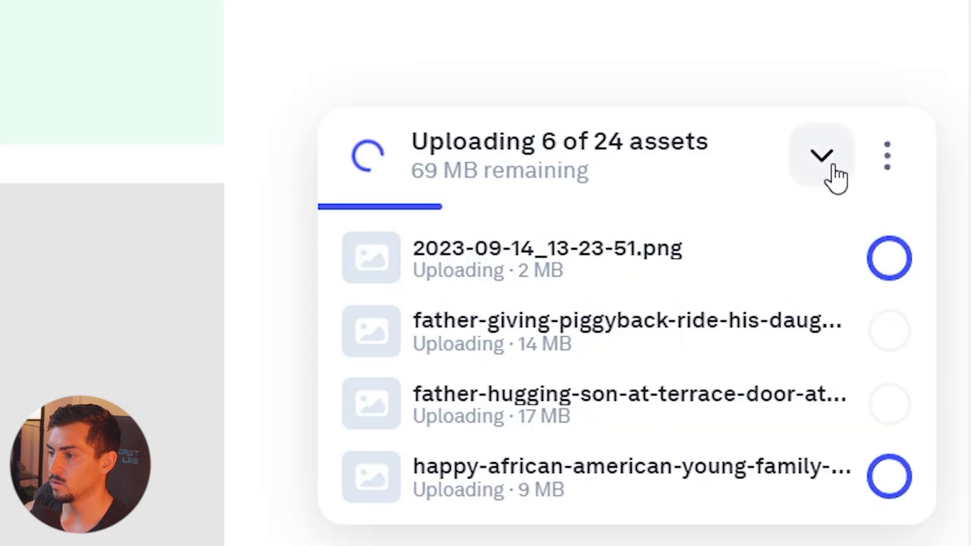
pyautogui.click(924, 433)
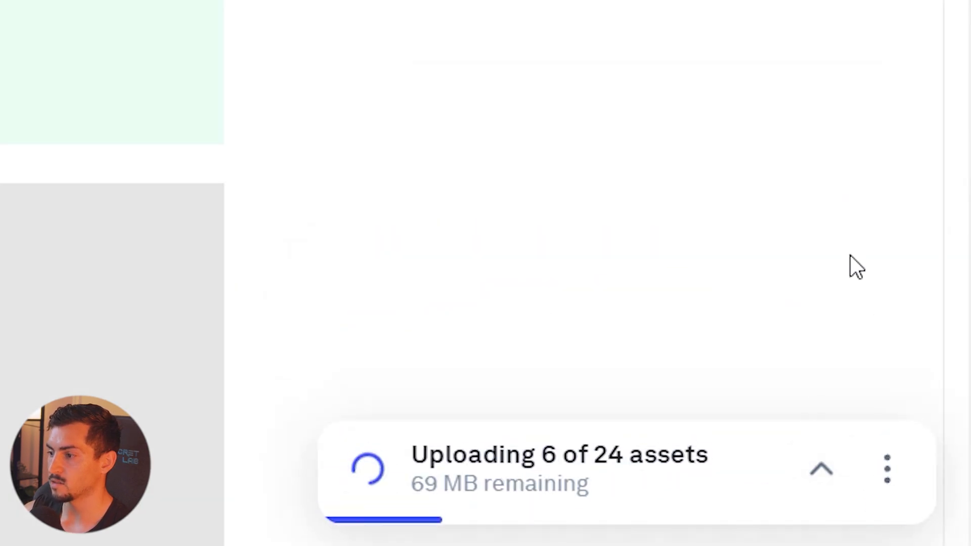
pyautogui.click(885, 424)
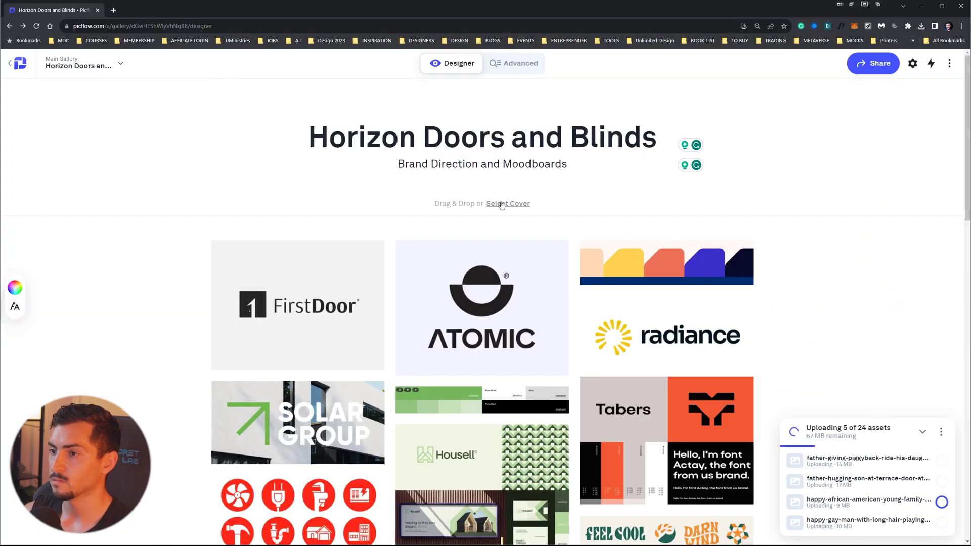
# - Make the Solar Group image the gallery cover instead of choosing a file from disk
pyautogui.click(501, 204)
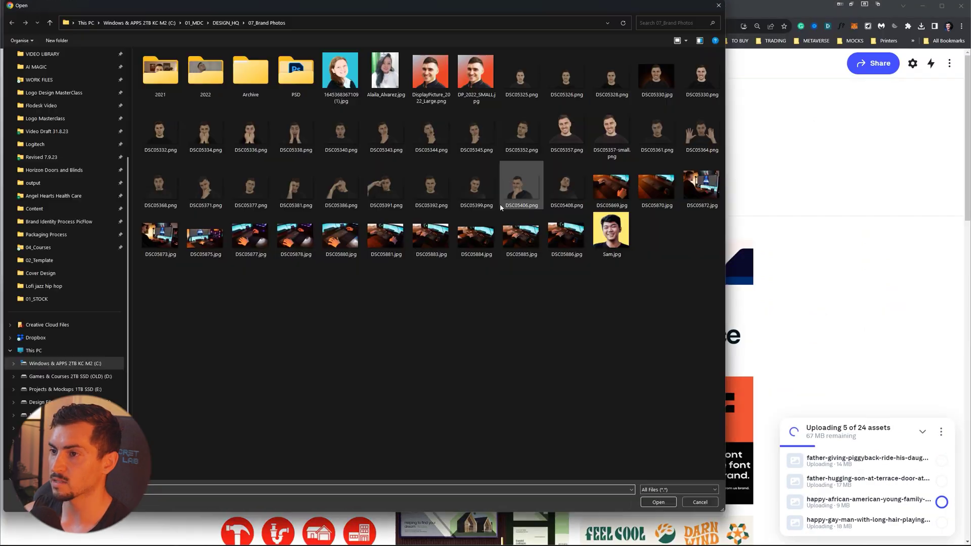
pyautogui.press('Escape')
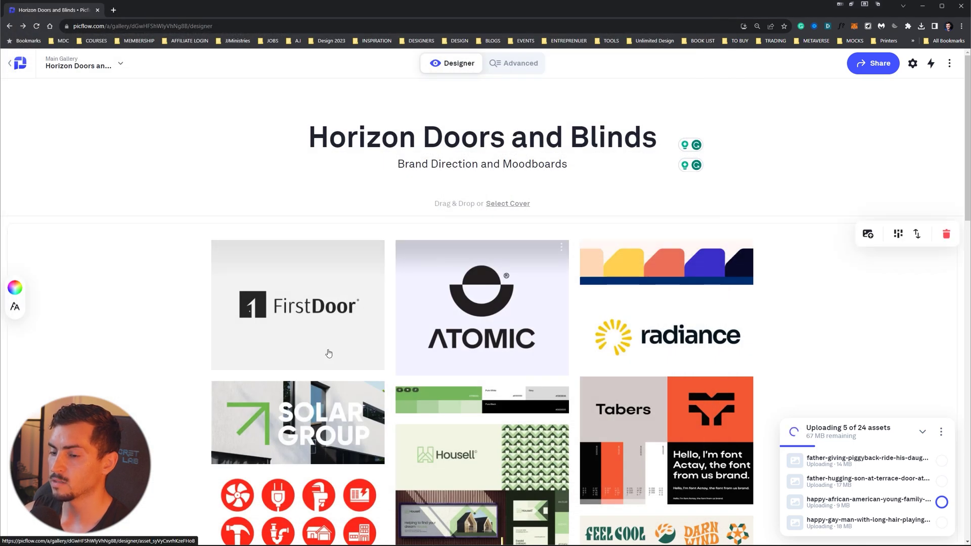
pyautogui.moveTo(350, 420); pyautogui.dragTo(609, 225)
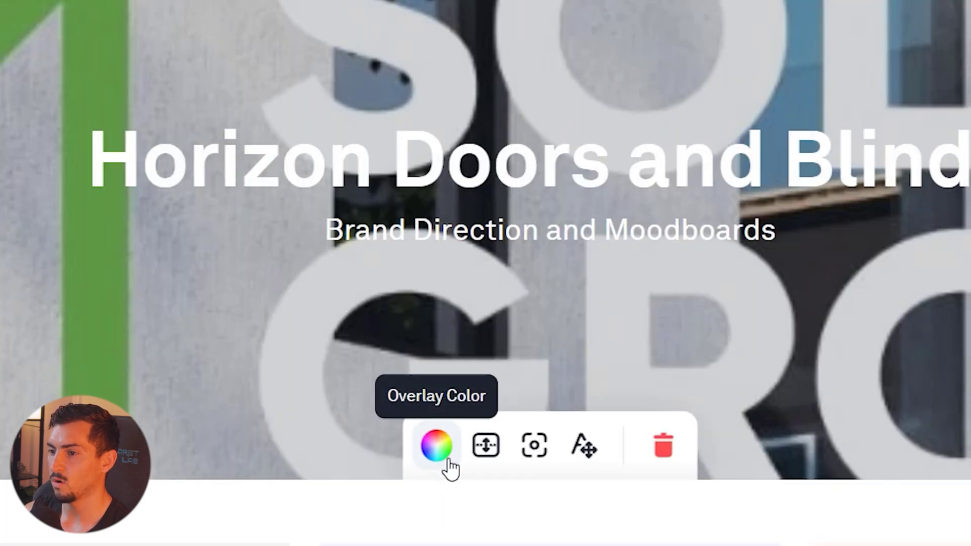
# - Tint the cover overlay pale beige D2B8A8 at about 83% opacity
pyautogui.click(441, 289)
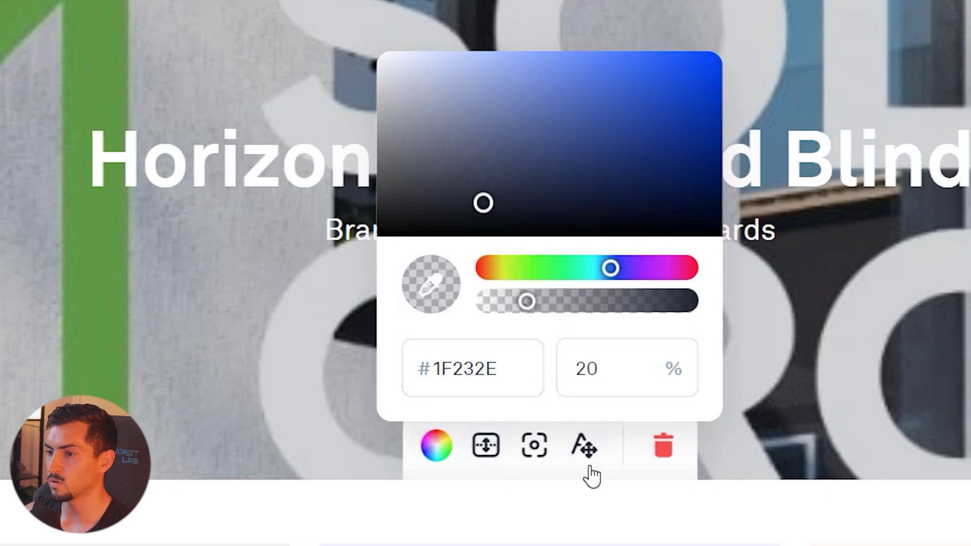
pyautogui.moveTo(542, 301); pyautogui.dragTo(653, 308)
pyautogui.moveTo(521, 271); pyautogui.dragTo(499, 270)
pyautogui.click(490, 144)
pyautogui.moveTo(489, 144); pyautogui.dragTo(449, 89)
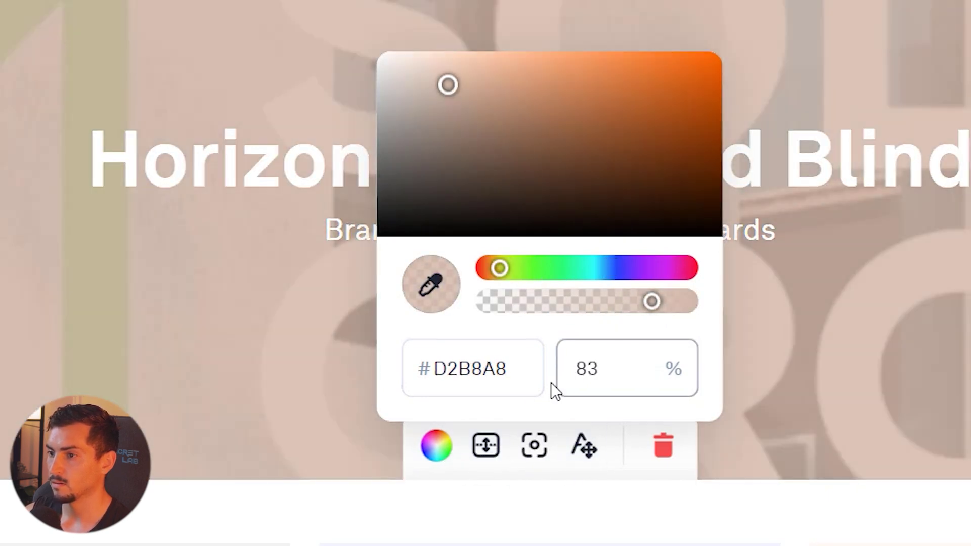
pyautogui.hotkey('shift', 'Tab')
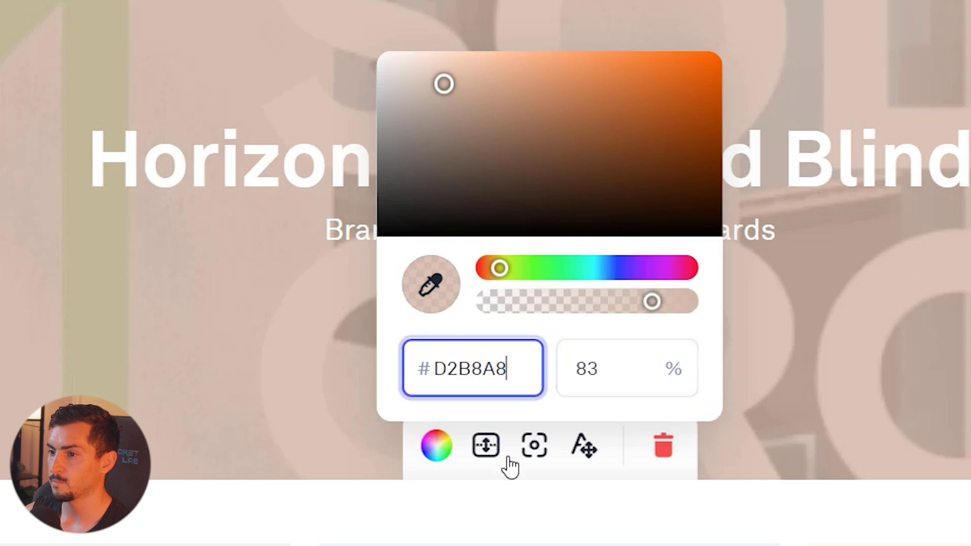
# - Try Medium and Large cover heights, then settle on a short banner
pyautogui.click(491, 457)
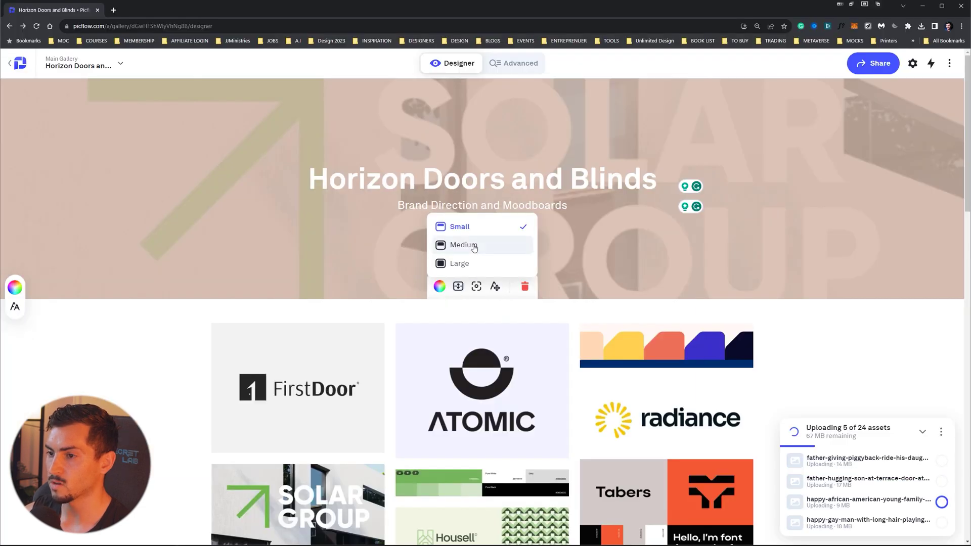
pyautogui.click(493, 335)
pyautogui.click(458, 398)
pyautogui.click(458, 374)
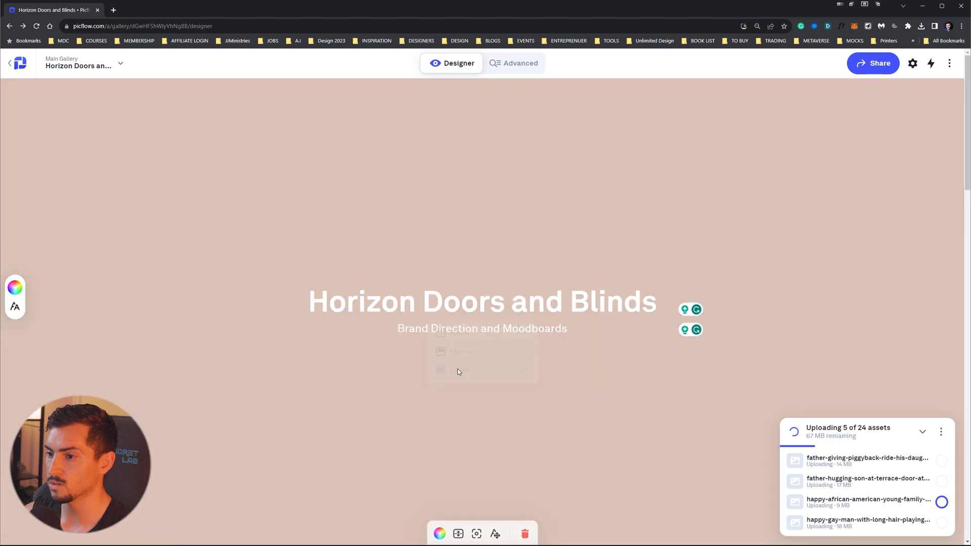
pyautogui.click(458, 533)
pyautogui.click(460, 472)
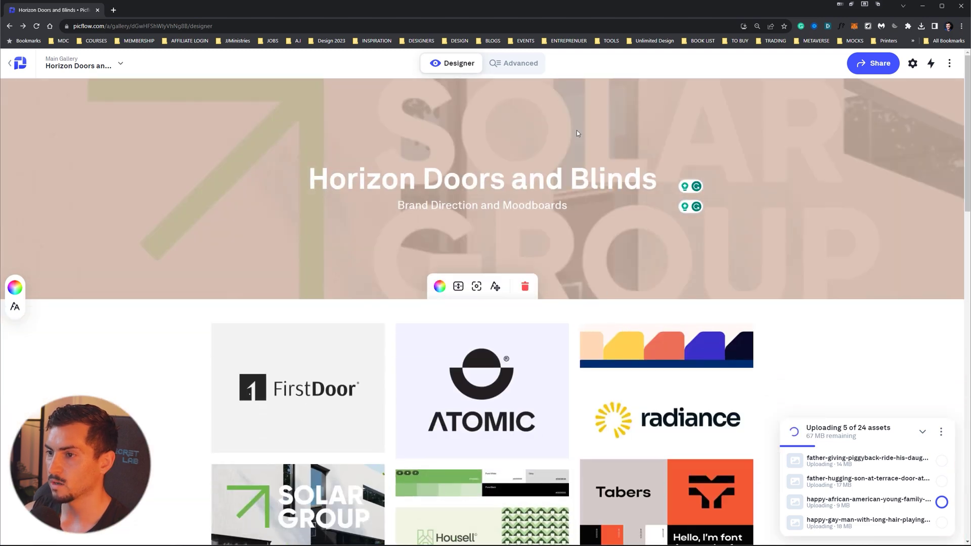
# - Shift the cover's focal point down toward the GROUP lettering
pyautogui.click(476, 287)
pyautogui.moveTo(515, 234); pyautogui.dragTo(518, 267)
pyautogui.click(476, 286)
pyautogui.click(476, 286)
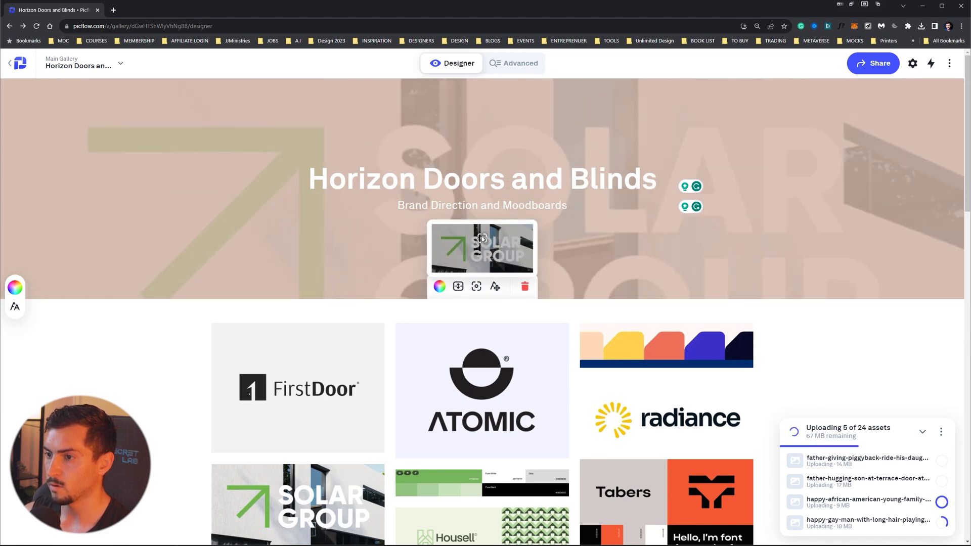
# - Centre the cover title and subtitle, then delete the Solar Group cover image
pyautogui.click(496, 287)
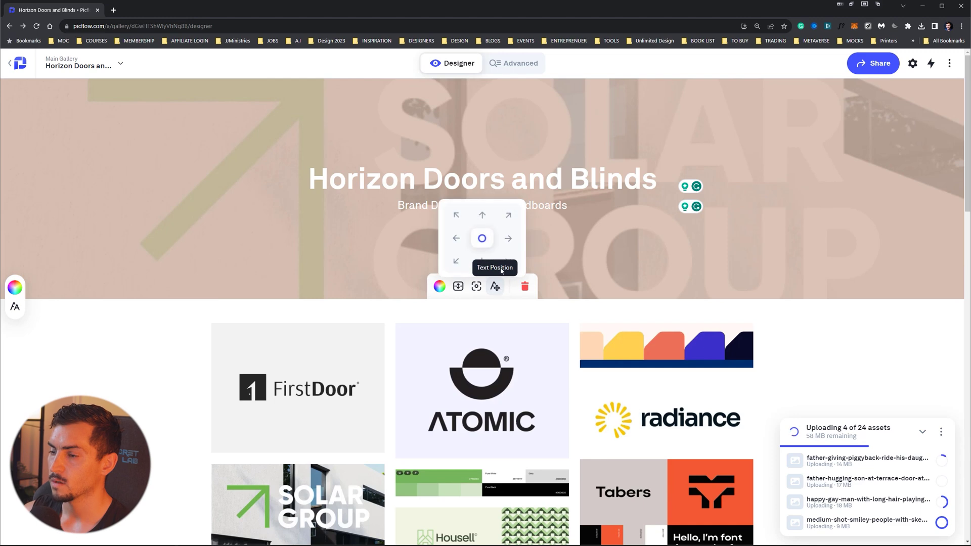
pyautogui.click(457, 217)
pyautogui.click(458, 239)
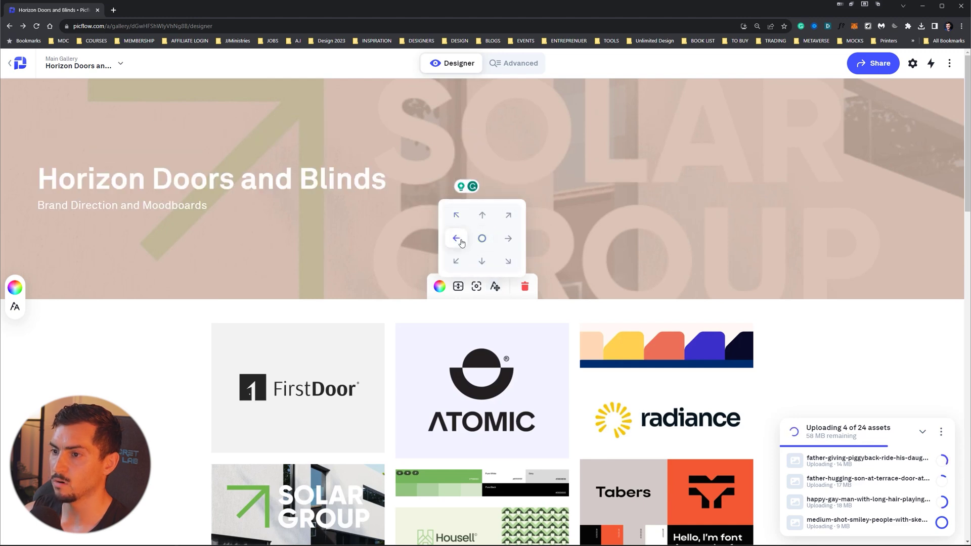
pyautogui.click(482, 239)
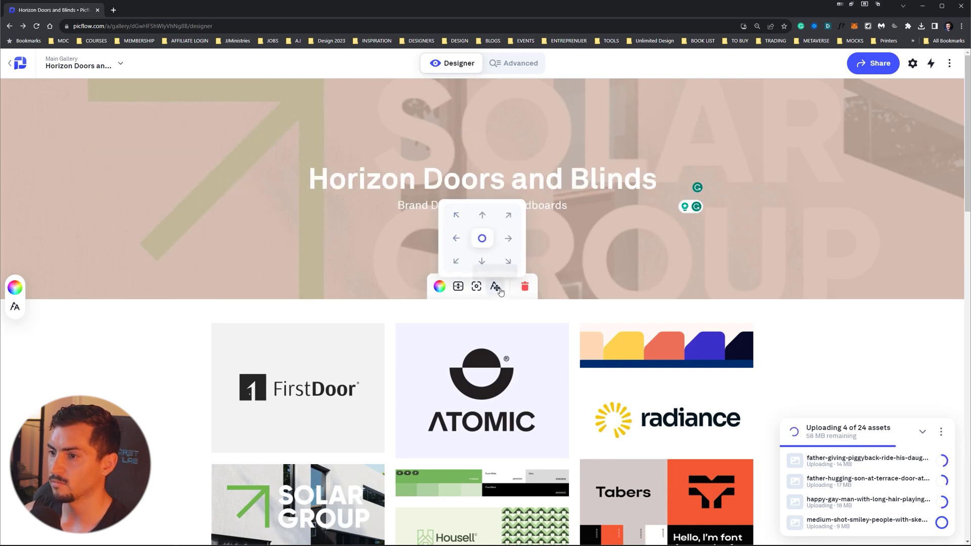
pyautogui.click(525, 287)
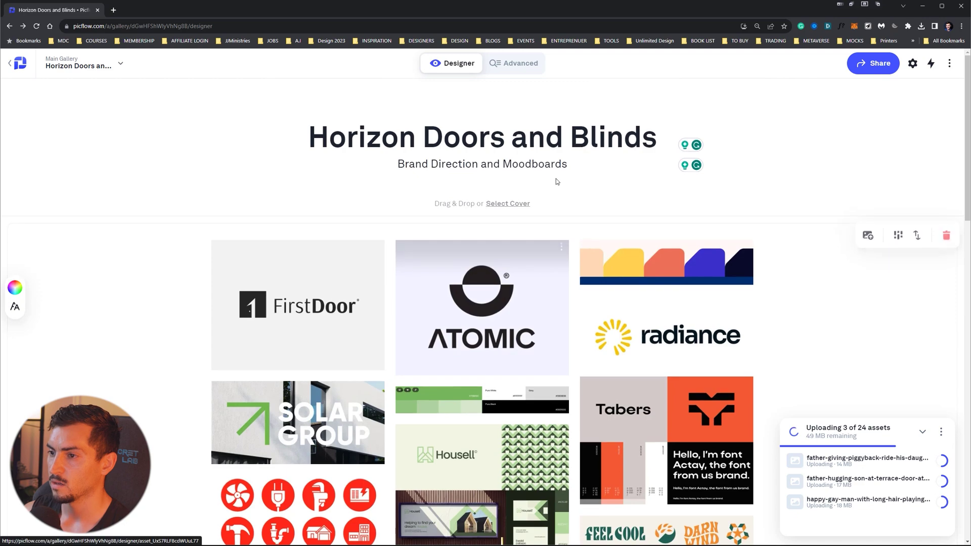
pyautogui.click(515, 207)
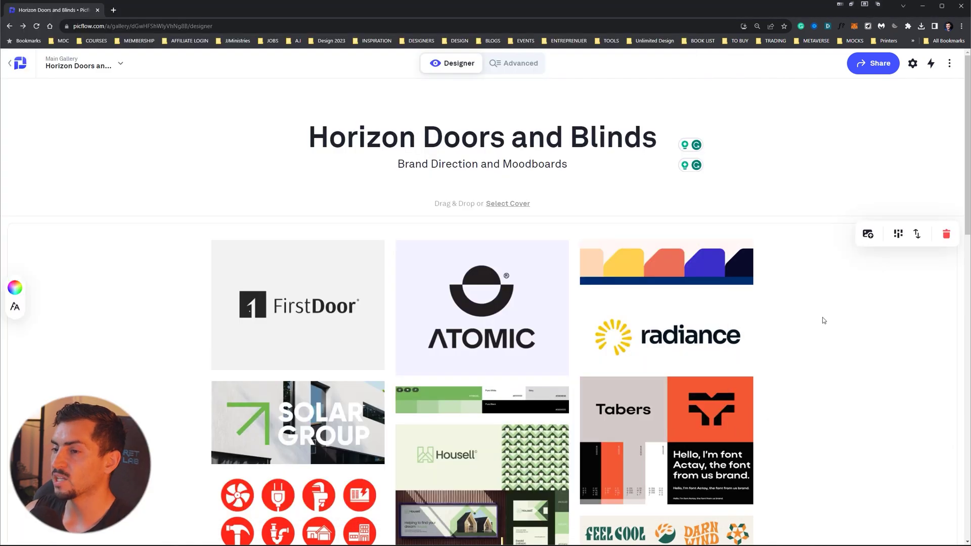
# - Zoom the page to 125% and preview the one-large-image-per-row layout
pyautogui.scroll(-5, 822, 317)
pyautogui.hotkey('ctrl', '+')
pyautogui.hotkey('ctrl', '+')
pyautogui.scroll(3, 796, 289)
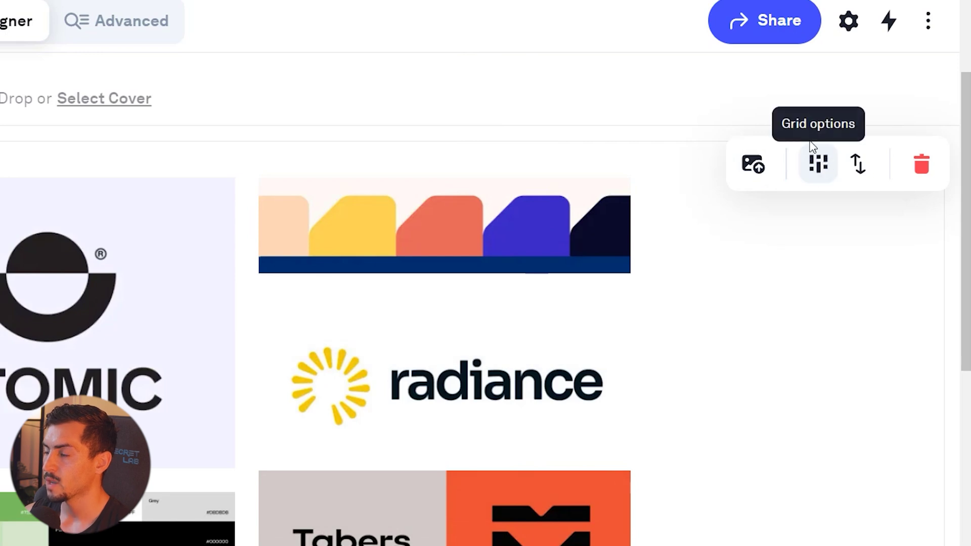
pyautogui.click(819, 171)
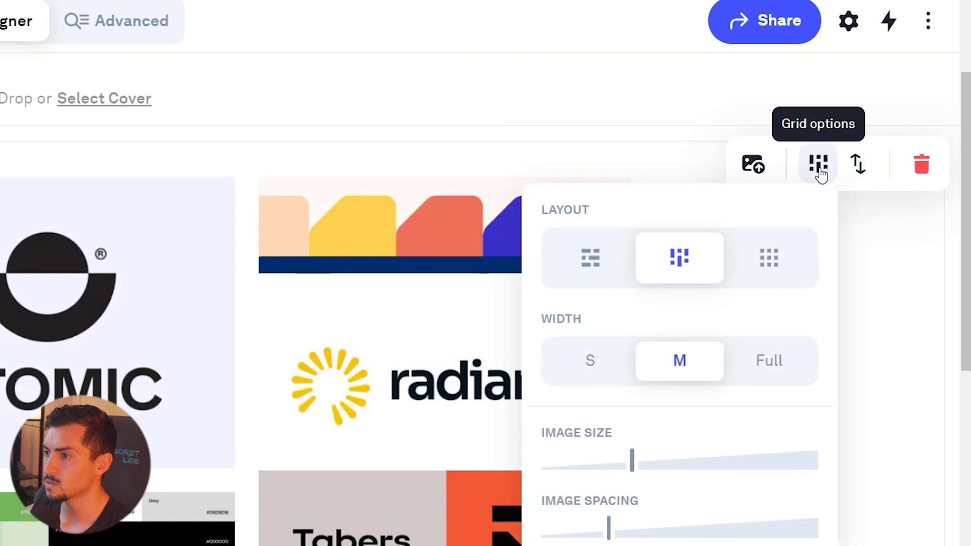
pyautogui.click(597, 272)
pyautogui.scroll(-2, 684, 213)
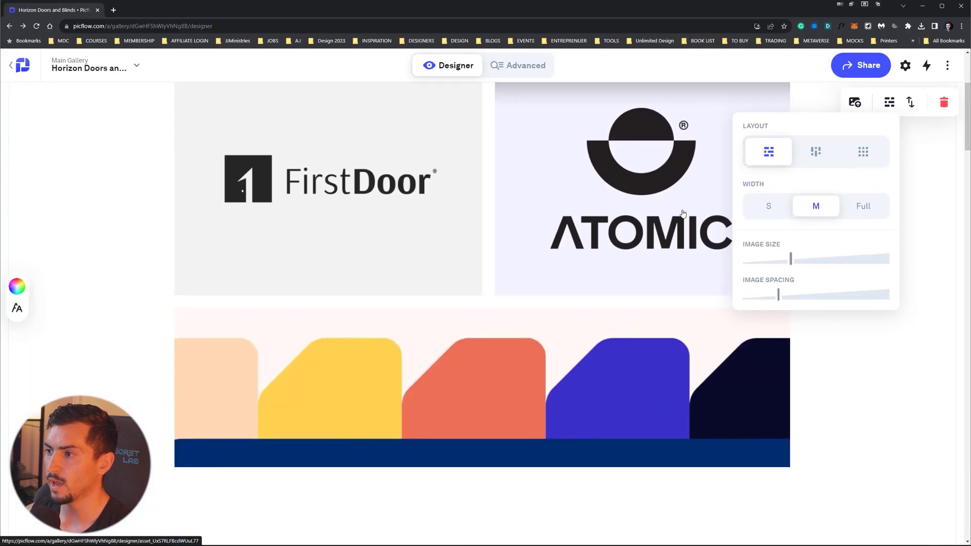
pyautogui.scroll(-15, 683, 213)
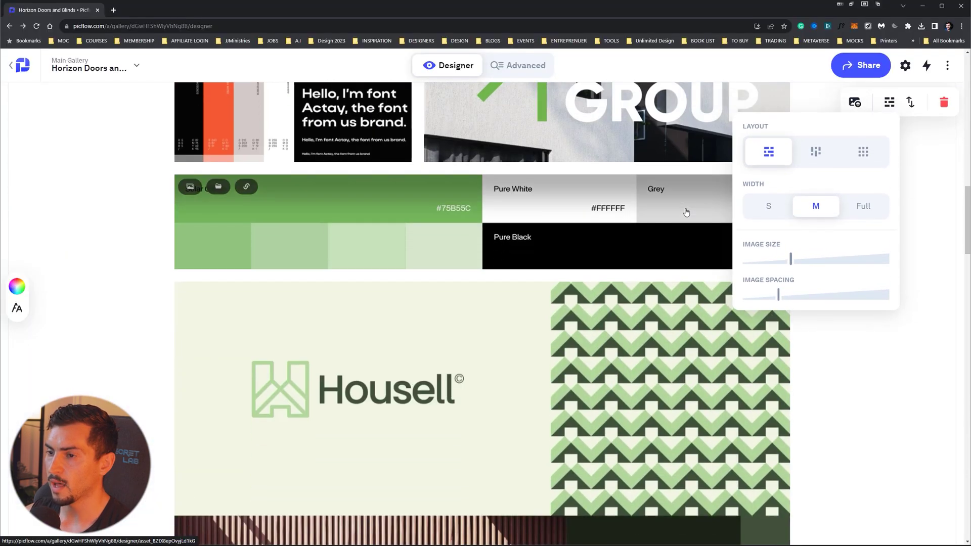
pyautogui.scroll(-6, 687, 213)
# - Compare the masonry and grid layouts, then set the gallery width to Full
pyautogui.click(816, 147)
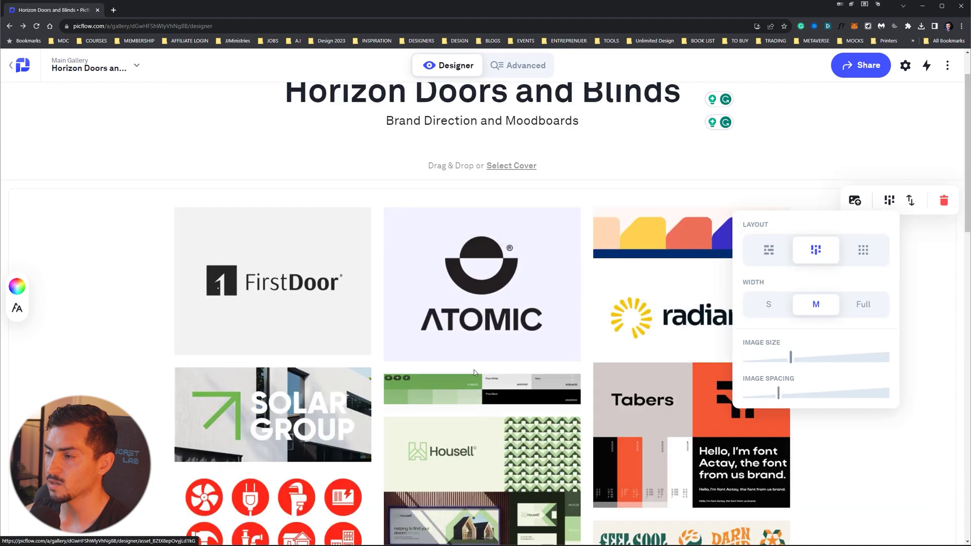
pyautogui.scroll(-4, 408, 355)
pyautogui.scroll(3, 527, 156)
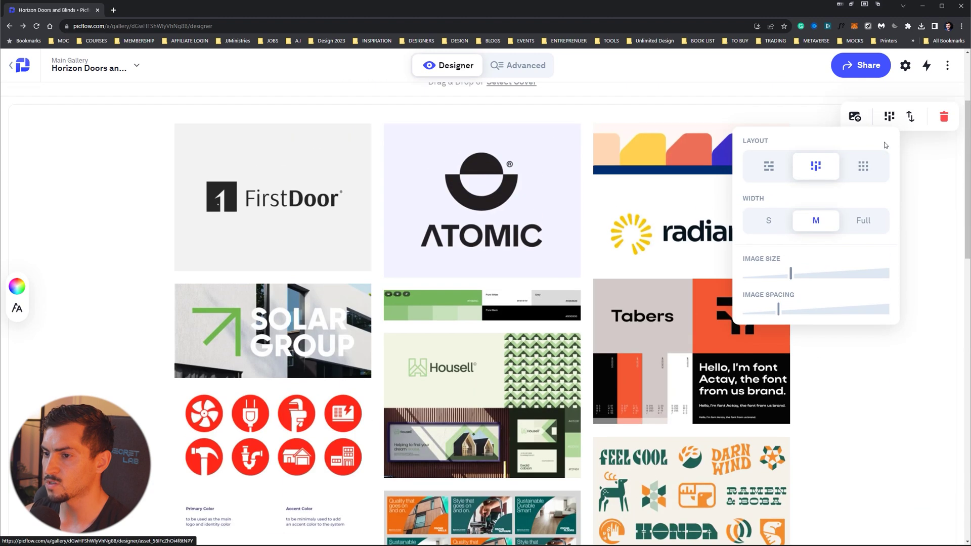
pyautogui.click(863, 162)
pyautogui.scroll(-5, 698, 271)
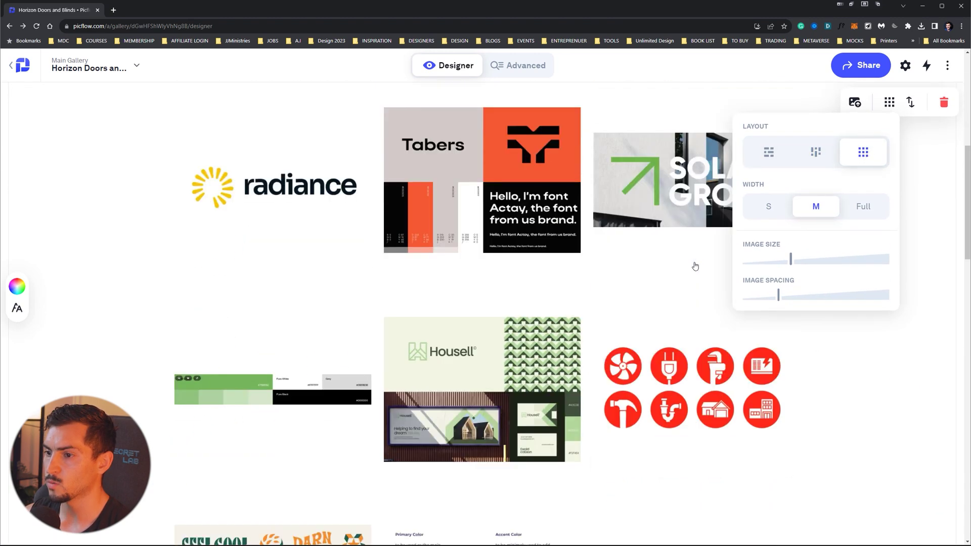
pyautogui.scroll(4, 713, 324)
pyautogui.click(768, 211)
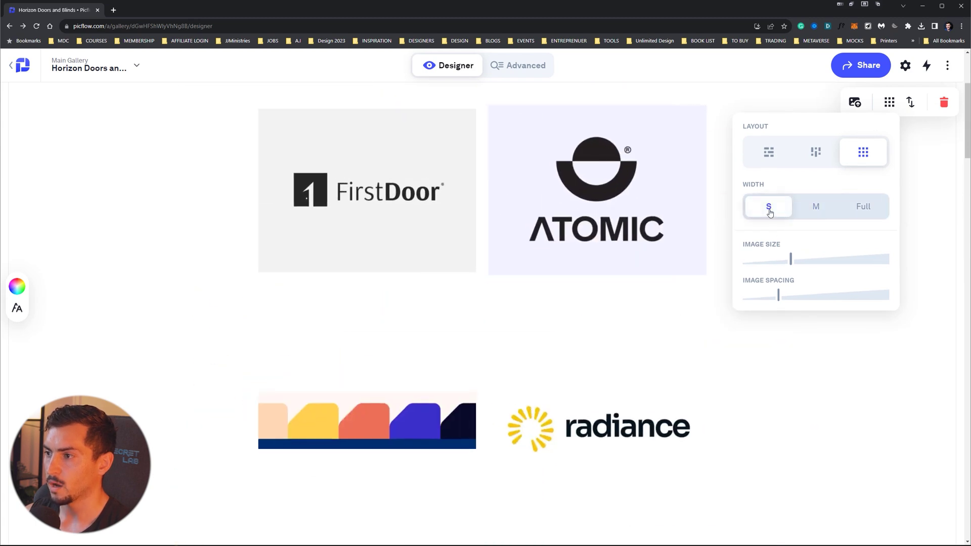
pyautogui.click(820, 204)
pyautogui.click(862, 206)
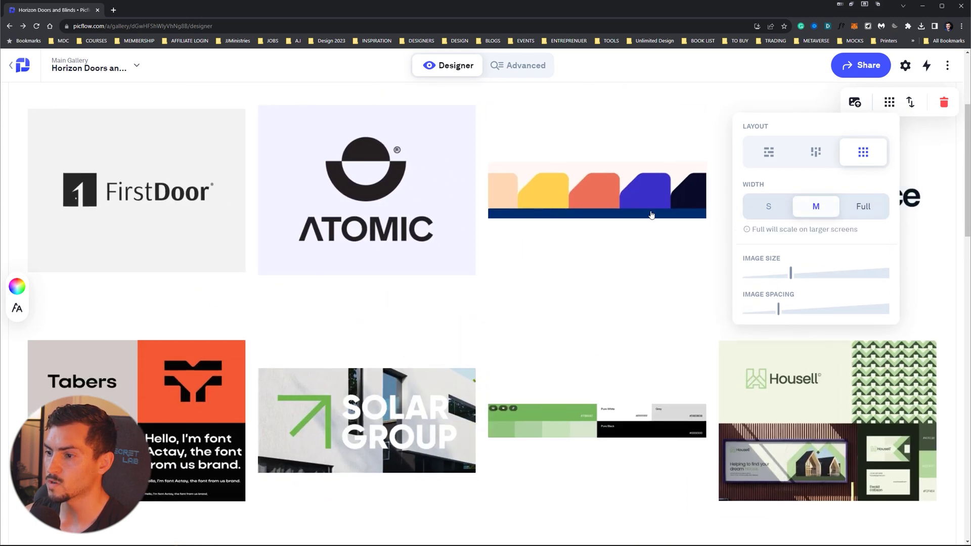
# - Adjust the image size and spacing sliders, shrinking images to fit more per row
pyautogui.scroll(3, 844, 281)
pyautogui.scroll(-2, 840, 303)
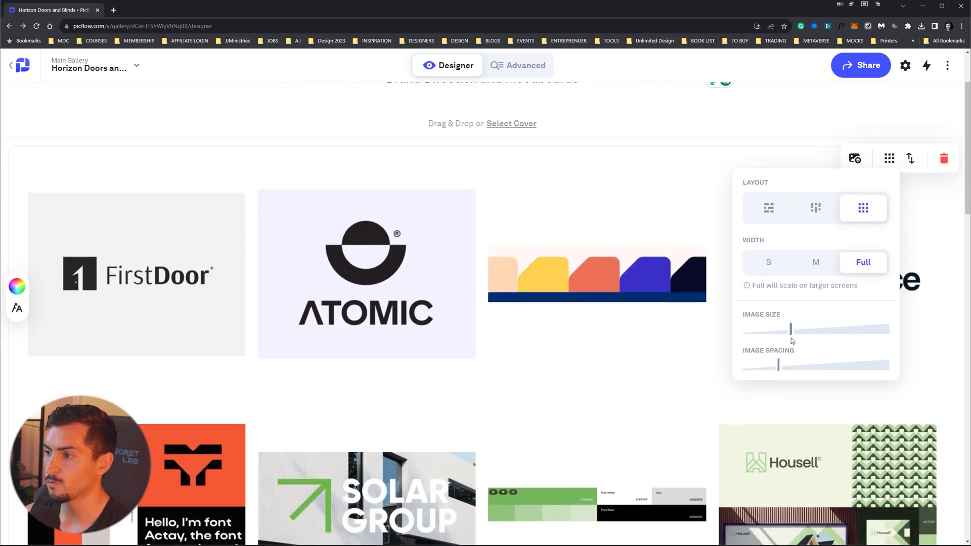
pyautogui.moveTo(791, 329); pyautogui.dragTo(855, 335)
pyautogui.scroll(-1, 706, 321)
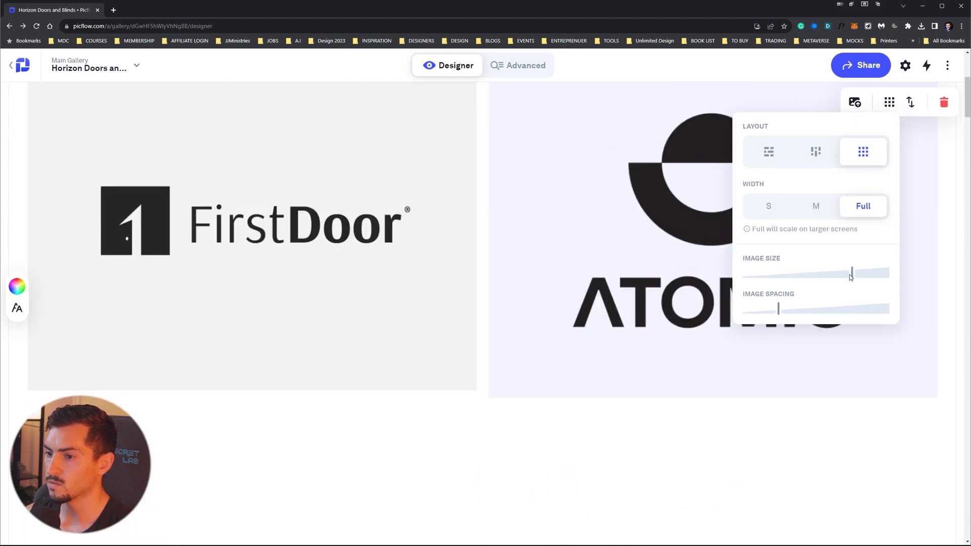
pyautogui.moveTo(850, 277); pyautogui.dragTo(766, 274)
pyautogui.scroll(-2, 648, 274)
pyautogui.moveTo(778, 323)
pyautogui.mouseDown()
pyautogui.moveTo(913, 331)
pyautogui.moveTo(792, 333)
pyautogui.mouseUp()
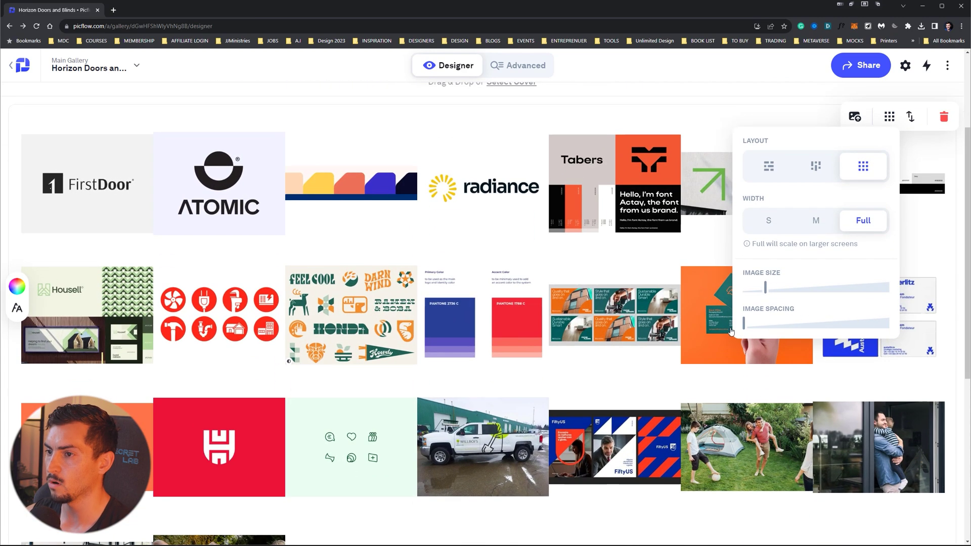
# - Return to masonry with slightly larger images and spacing, then add a new section
pyautogui.click(809, 163)
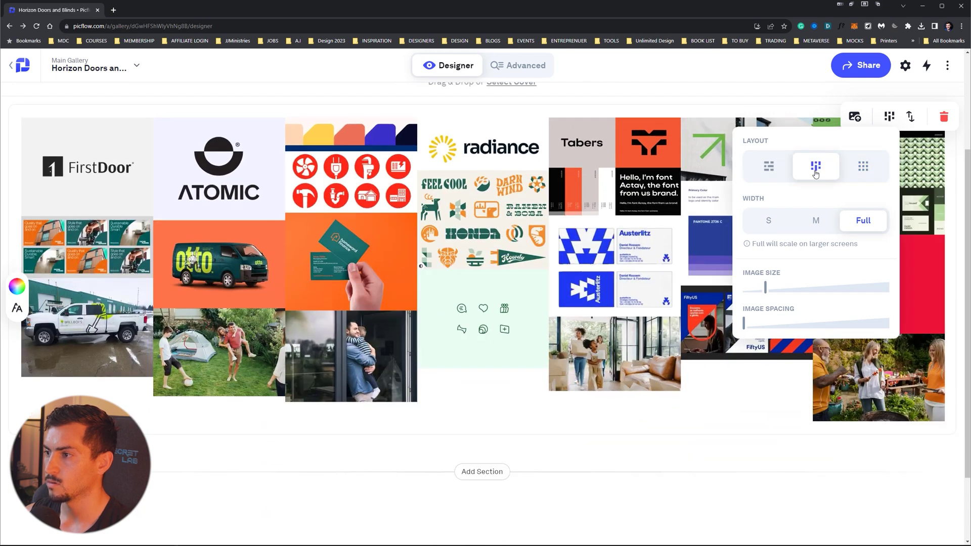
pyautogui.moveTo(767, 287); pyautogui.dragTo(790, 288)
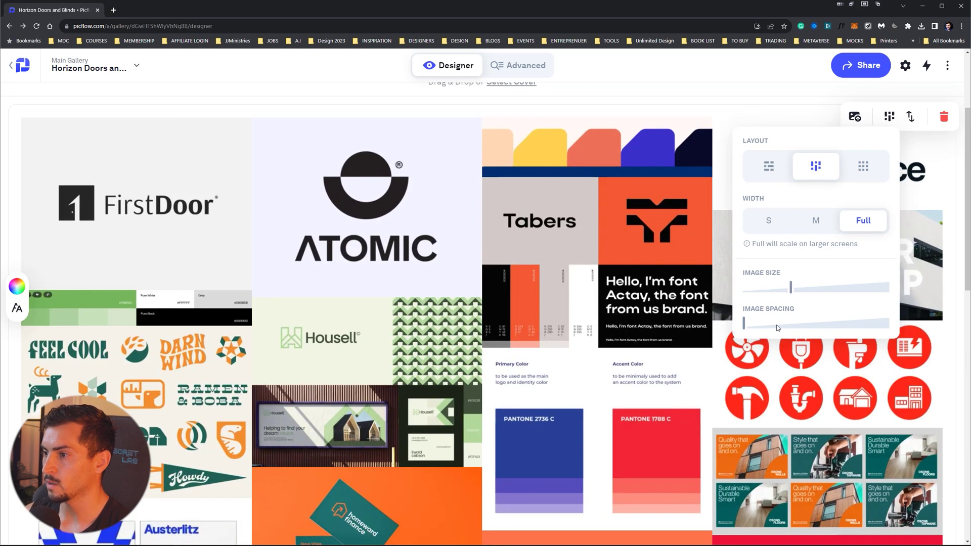
pyautogui.moveTo(773, 326); pyautogui.dragTo(785, 327)
pyautogui.scroll(-2, 597, 266)
pyautogui.scroll(-8, 597, 266)
pyautogui.scroll(7, 612, 283)
pyautogui.scroll(10, 618, 291)
pyautogui.scroll(-15, 751, 229)
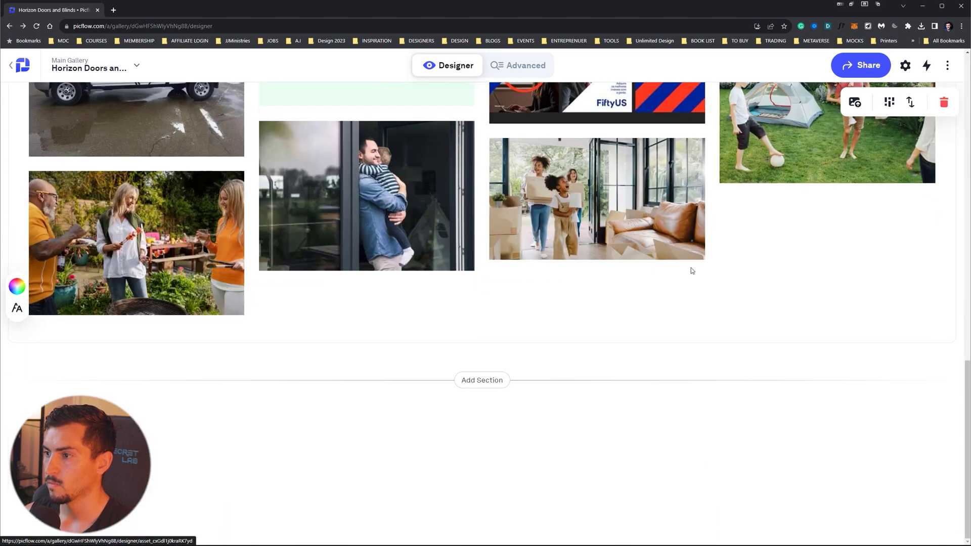
pyautogui.scroll(3, 624, 337)
pyautogui.scroll(-3, 624, 337)
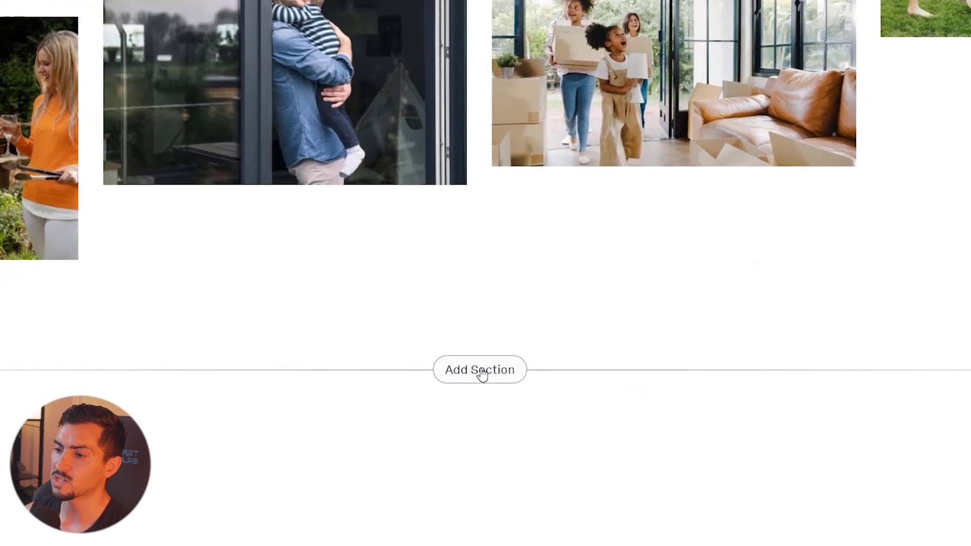
pyautogui.click(482, 373)
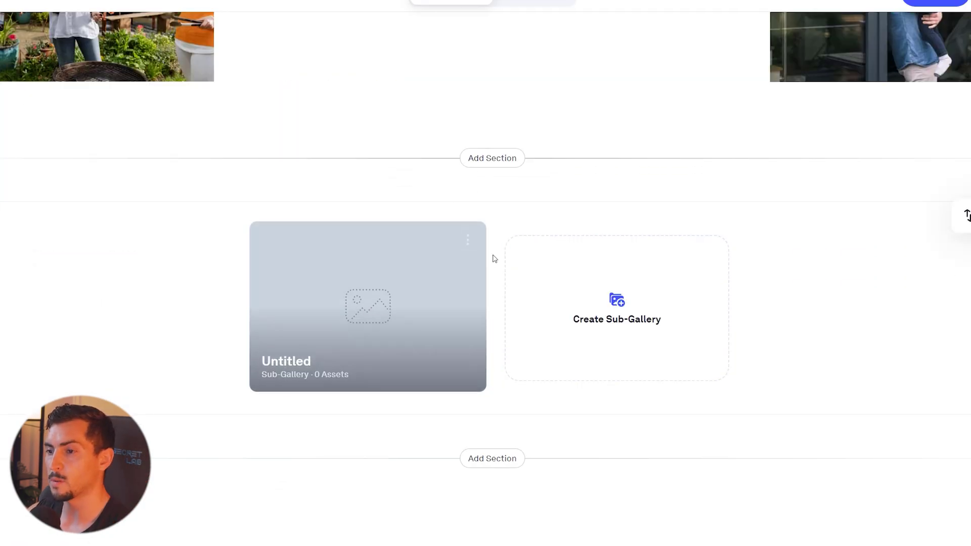
# - Open the untitled sub-gallery and name it 'Mooboard 2 (Safe)'
pyautogui.click(468, 239)
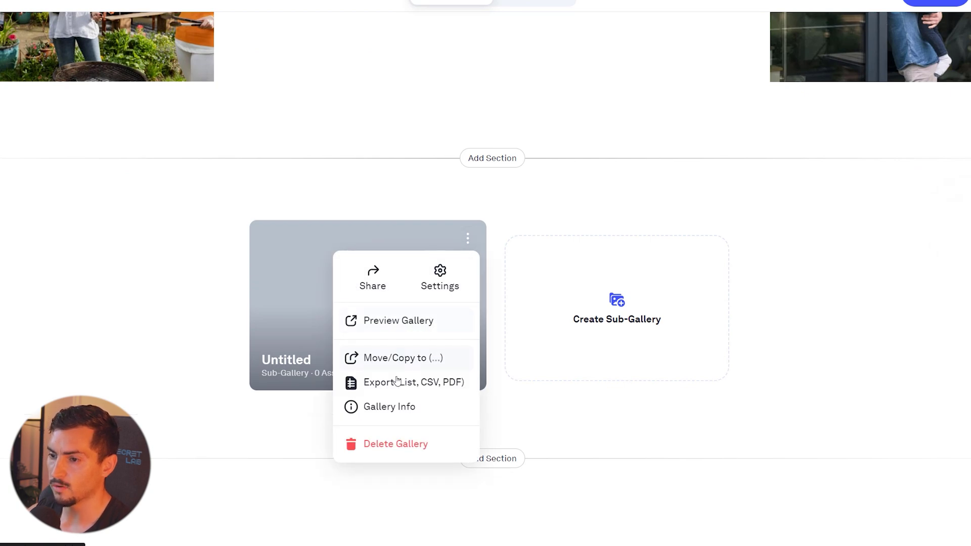
pyautogui.click(345, 230)
pyautogui.click(296, 361)
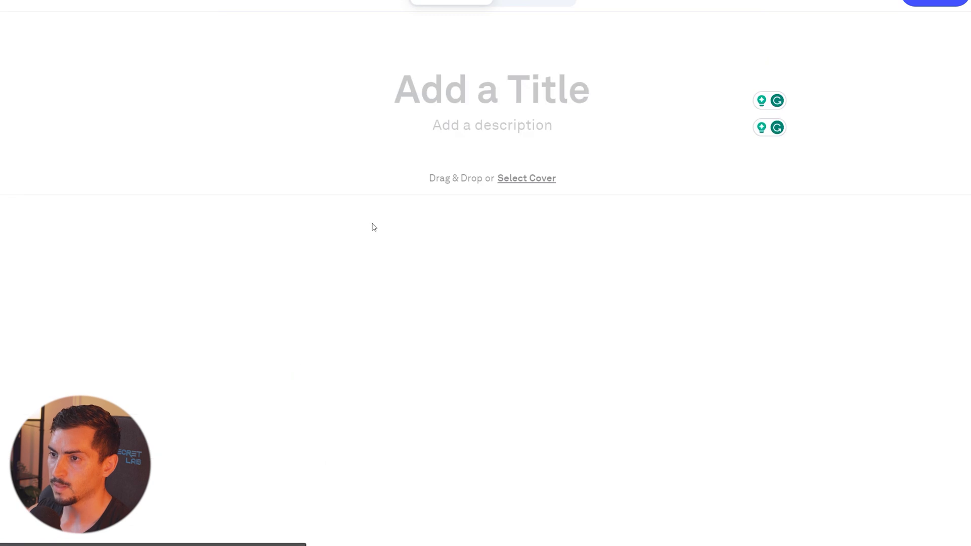
pyautogui.write('Mooboard 2 (Safe)')
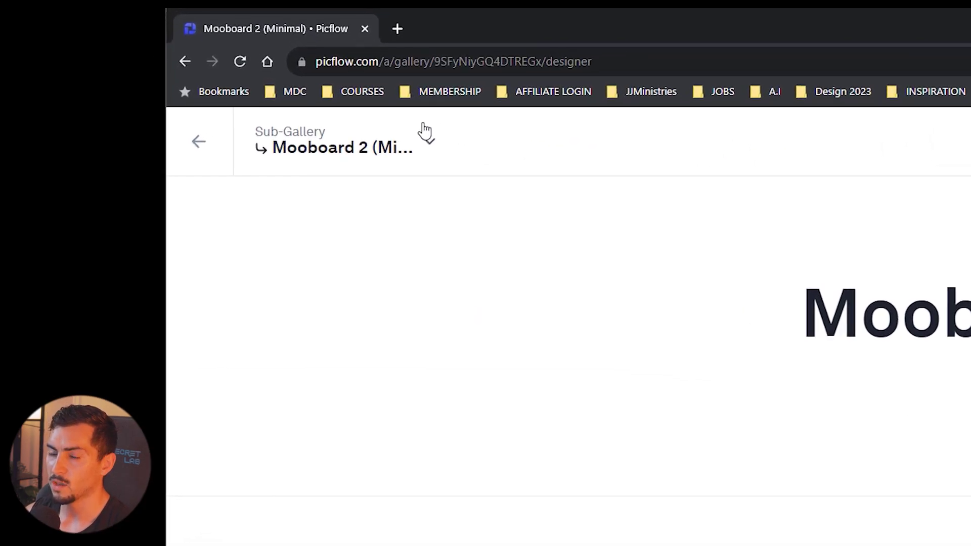
# - Create another sub-gallery from the structure list, then return to the main gallery
pyautogui.click(402, 144)
pyautogui.click(375, 142)
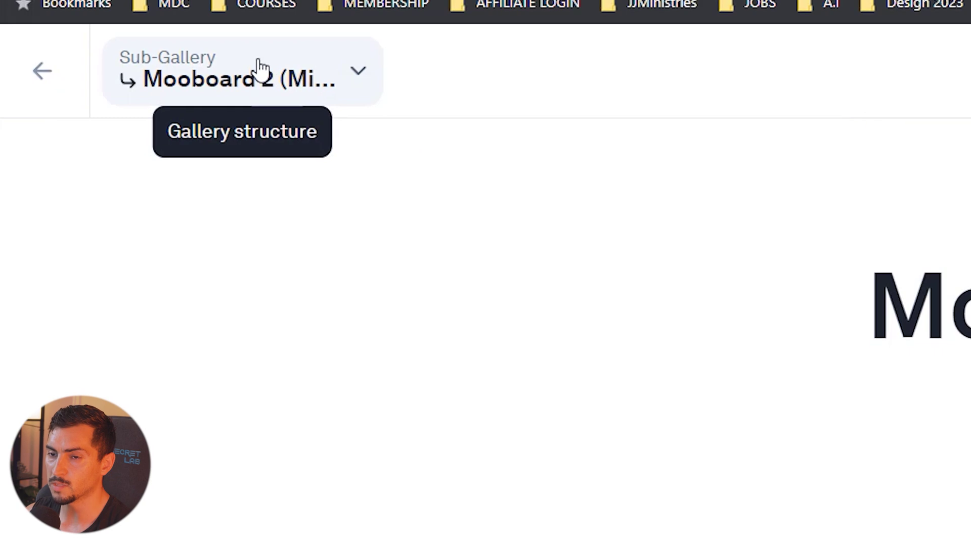
pyautogui.click(287, 89)
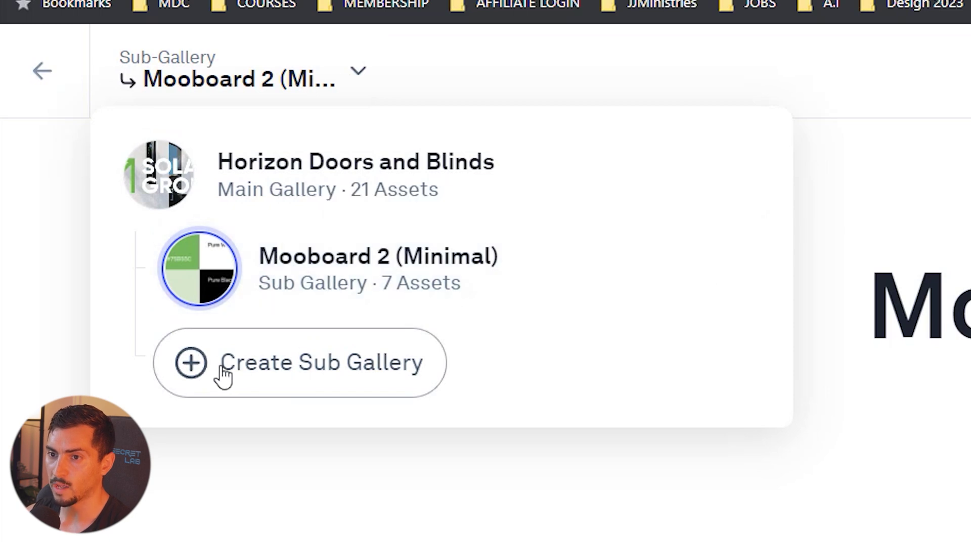
pyautogui.click(224, 376)
pyautogui.click(261, 74)
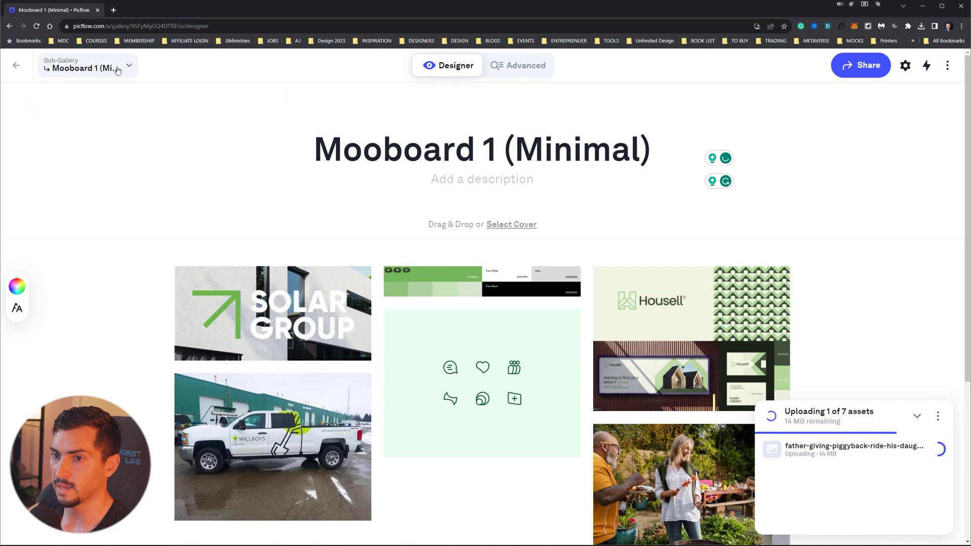
pyautogui.click(118, 71)
pyautogui.click(16, 66)
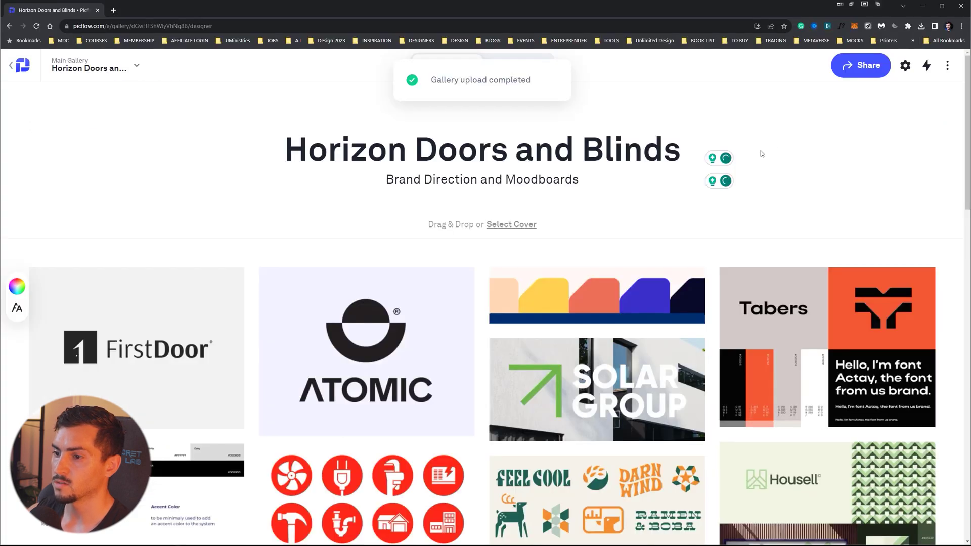
# - Add seven images to the Mooboard 2 sub-gallery
pyautogui.scroll(-20, 761, 150)
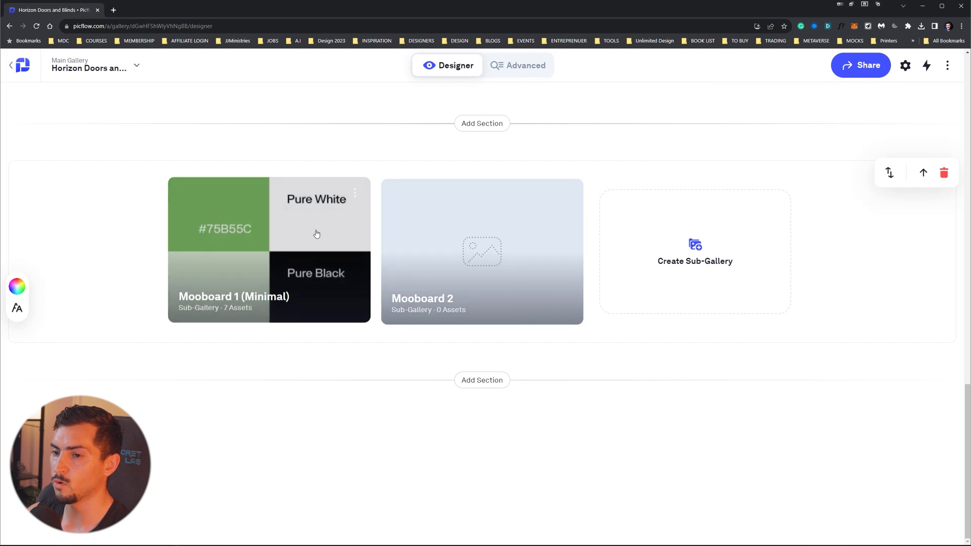
pyautogui.scroll(10, 557, 273)
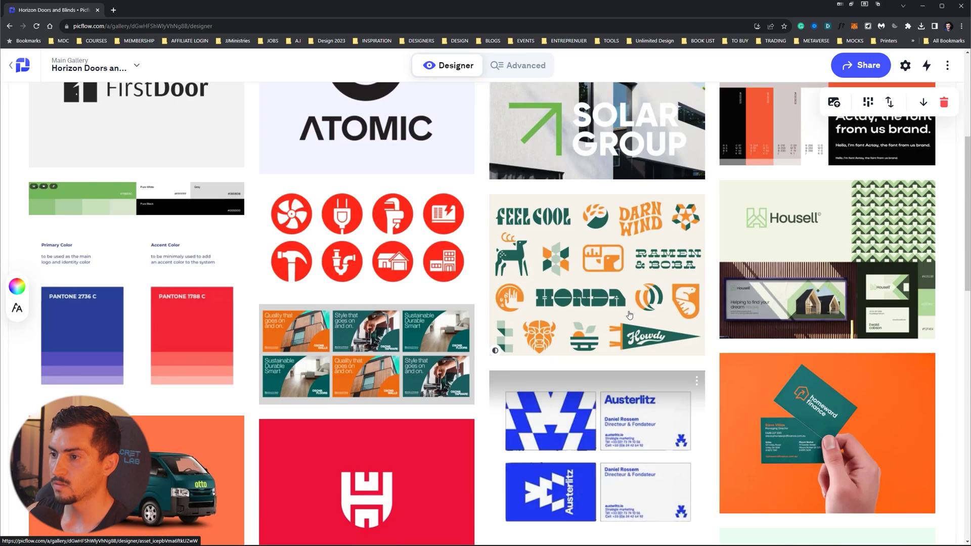
pyautogui.scroll(5, 638, 253)
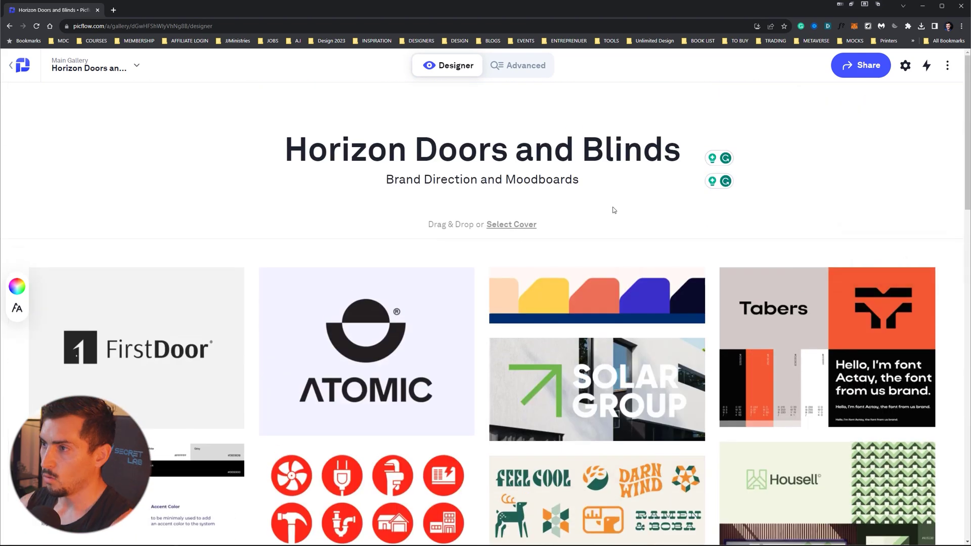
pyautogui.scroll(-20, 611, 204)
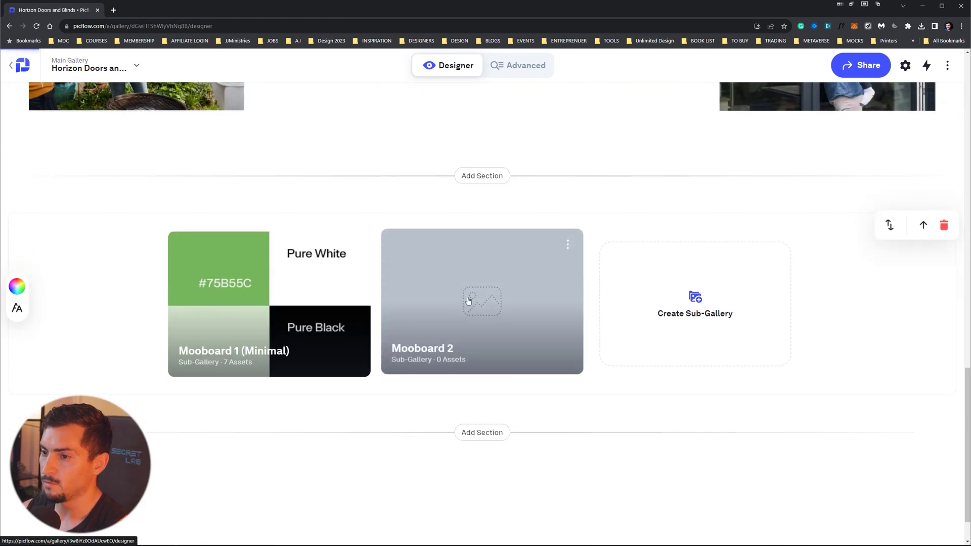
pyautogui.click(469, 302)
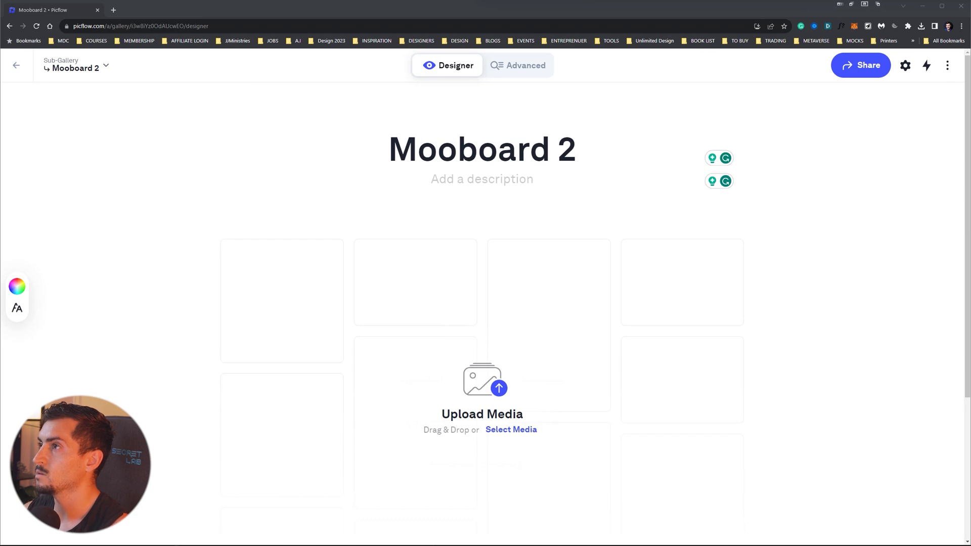
pyautogui.moveTo(970, 380); pyautogui.dragTo(889, 380)
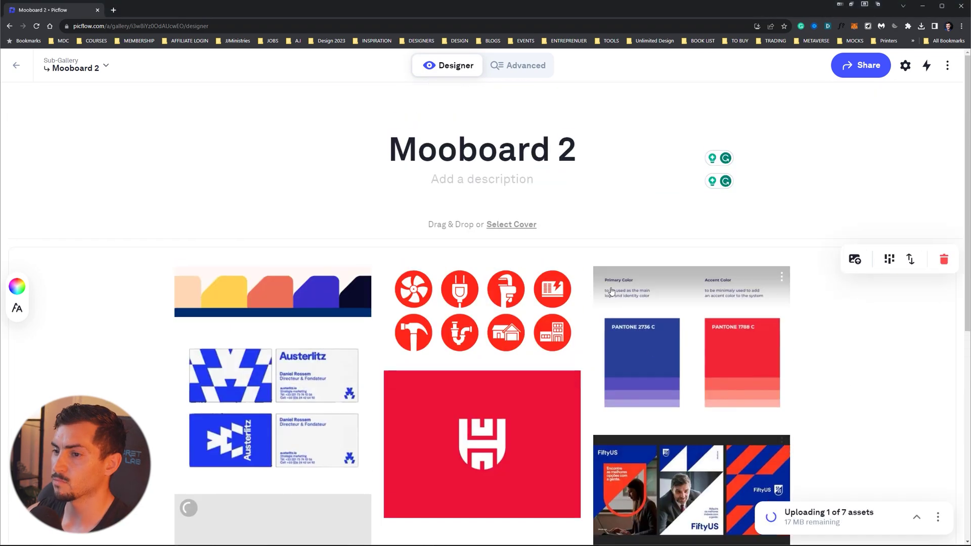
pyautogui.scroll(-4, 484, 360)
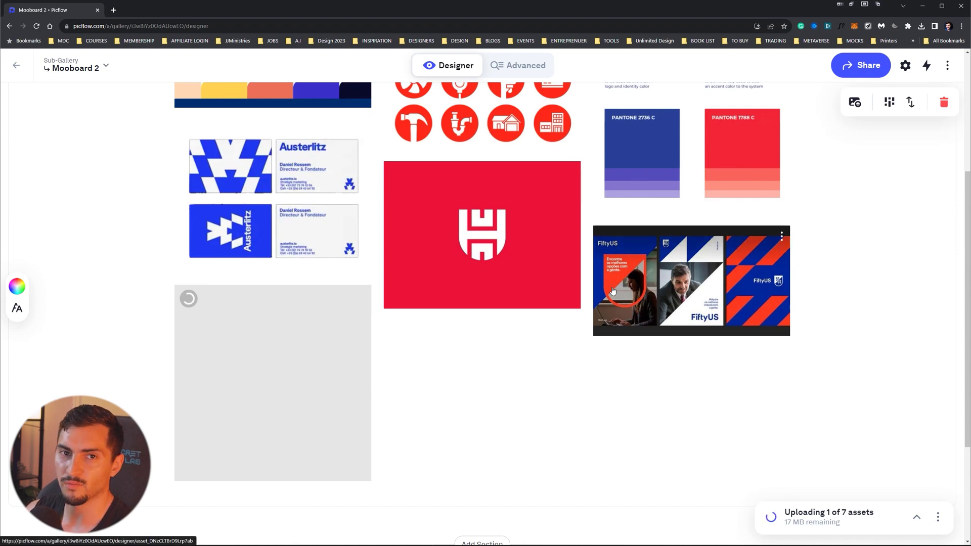
pyautogui.hotkey('alt', 'Left')
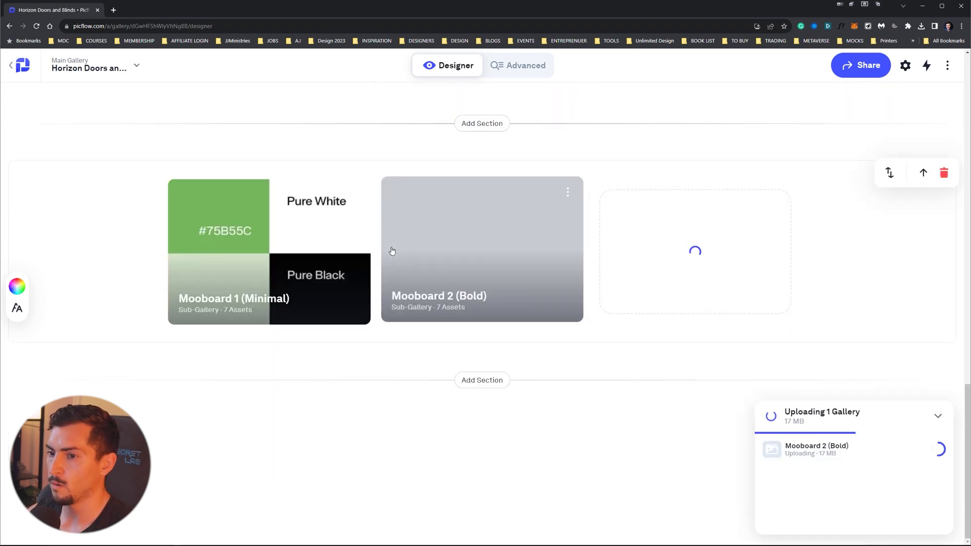
# - Create a third sub-gallery, then remove the loose image section from the main gallery
pyautogui.click(728, 251)
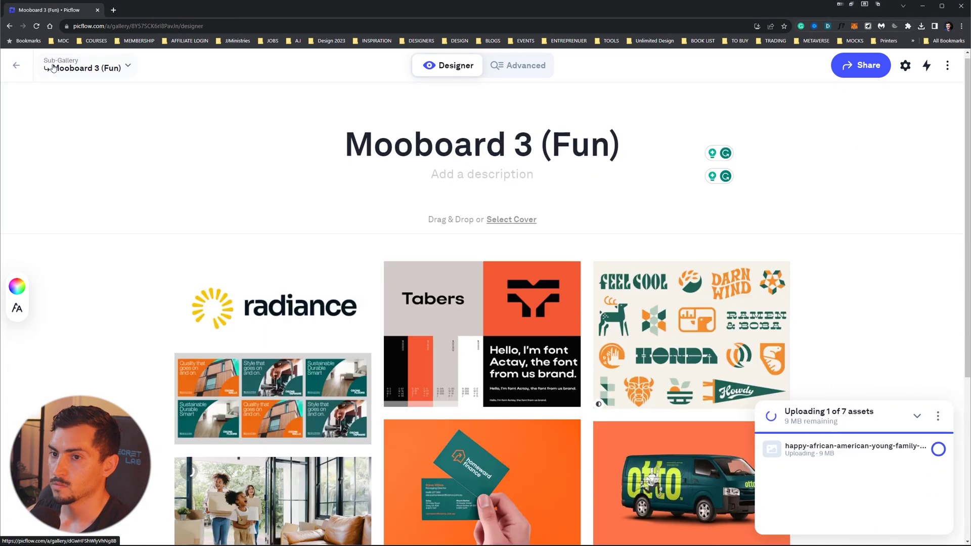
pyautogui.click(65, 71)
pyautogui.click(66, 82)
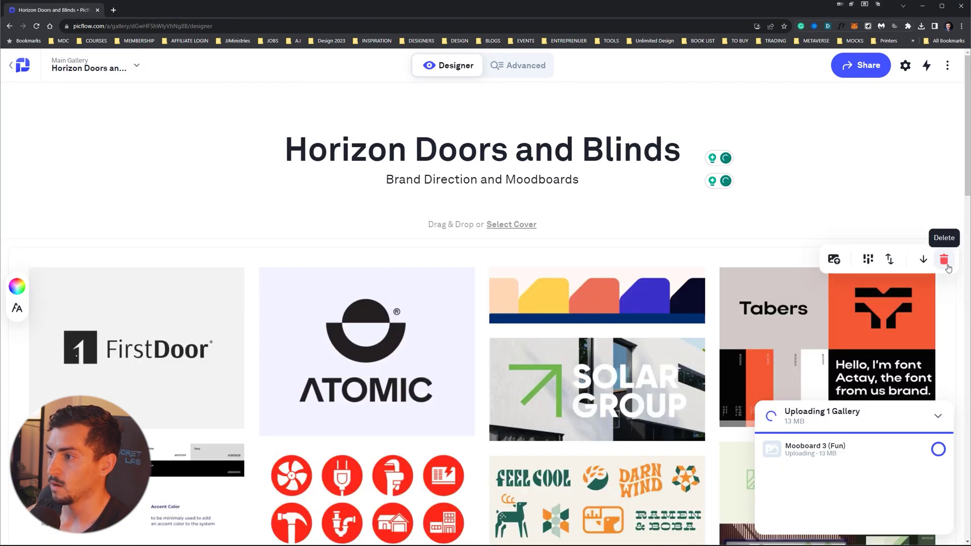
pyautogui.click(948, 268)
pyautogui.click(485, 343)
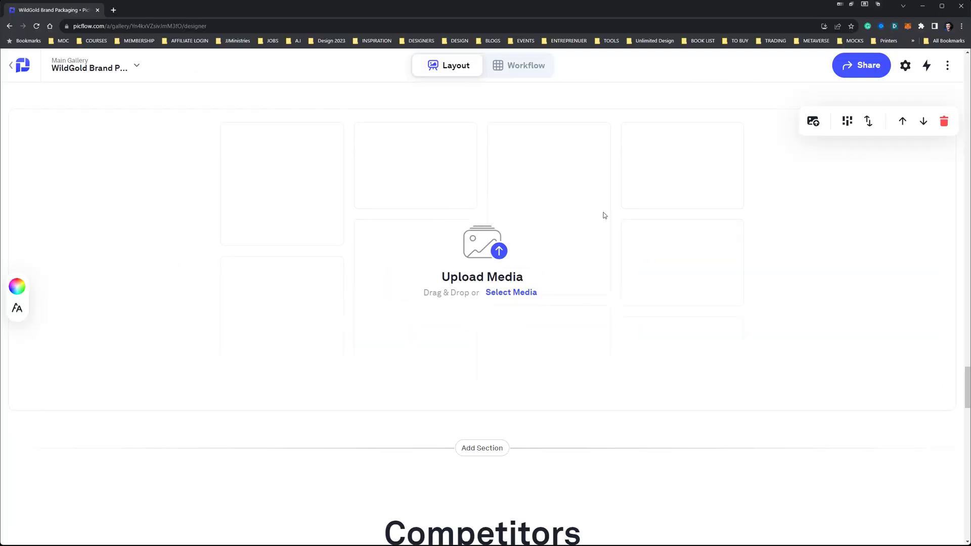
# - Upload Export_Video_2023-11-24.mp4 to the empty section, play the jar video, and open its options
pyautogui.moveTo(605, 227); pyautogui.dragTo(498, 260)
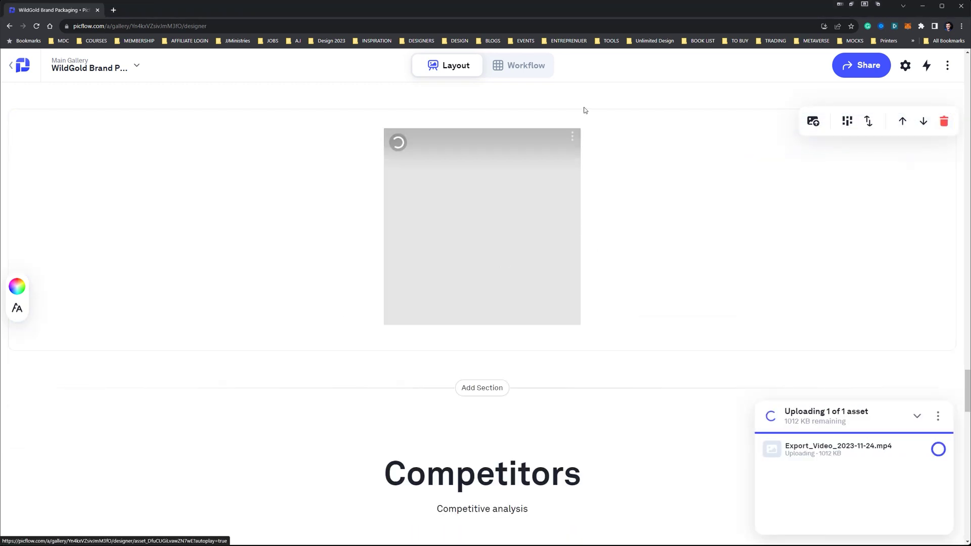
pyautogui.scroll(1, 559, 273)
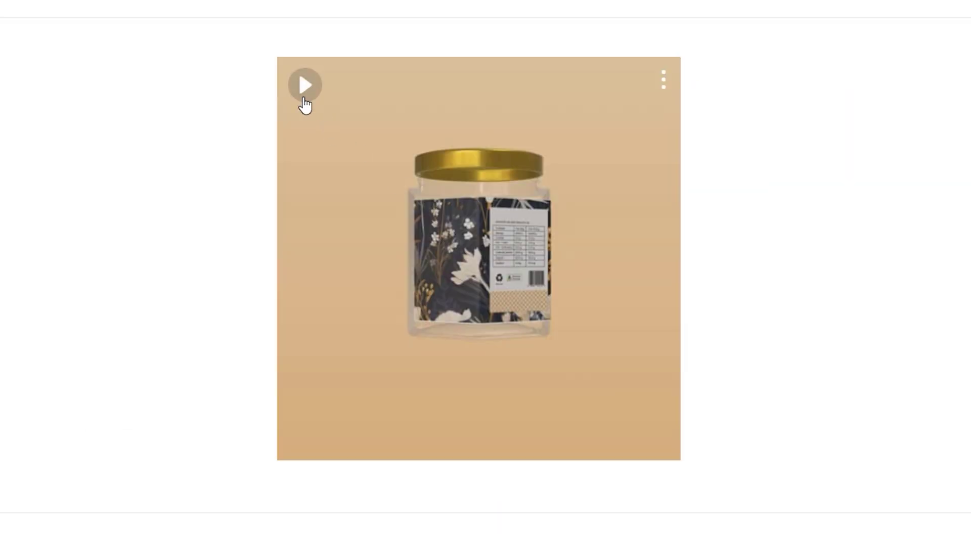
pyautogui.click(305, 86)
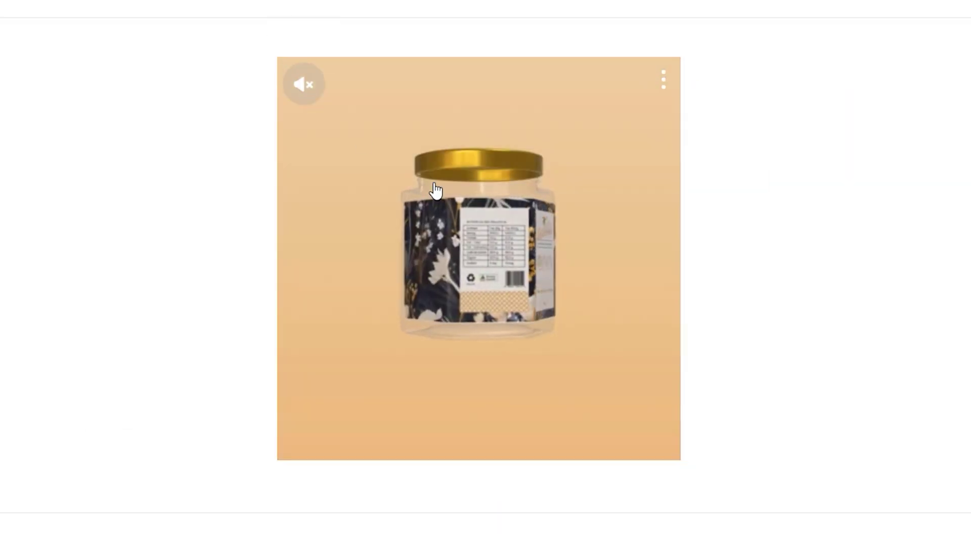
pyautogui.click(620, 185)
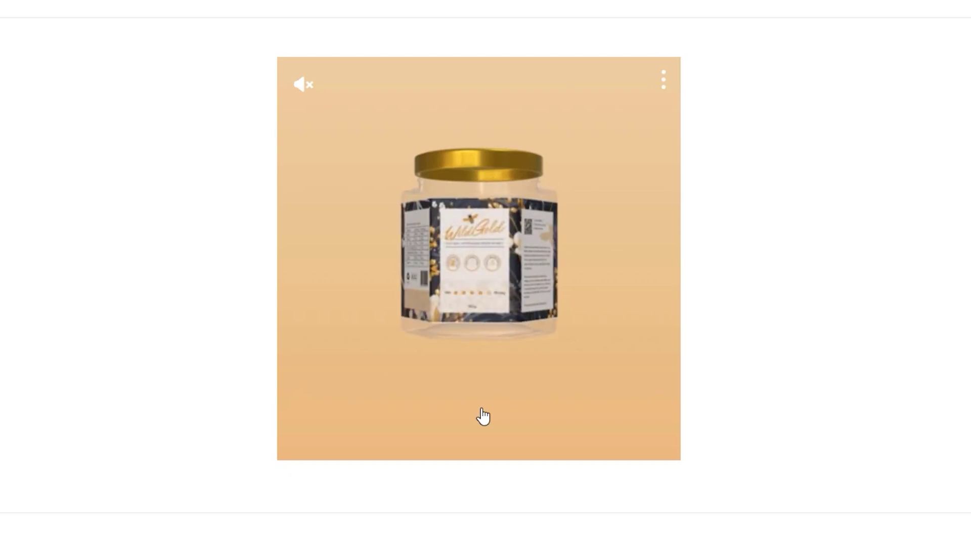
pyautogui.click(654, 87)
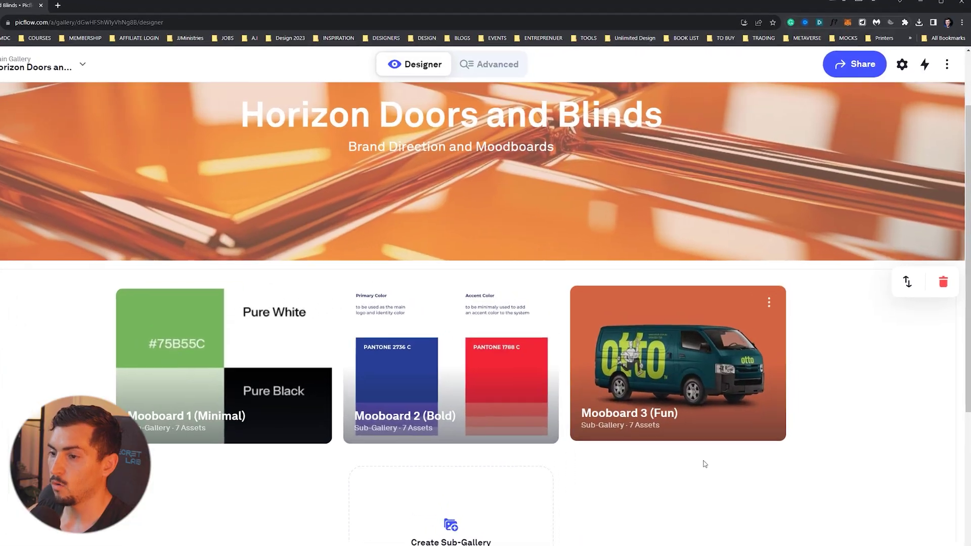
# - Open the gallery's sharing options and begin inviting a collaborator, then cancel the invite
pyautogui.scroll(-3, 704, 462)
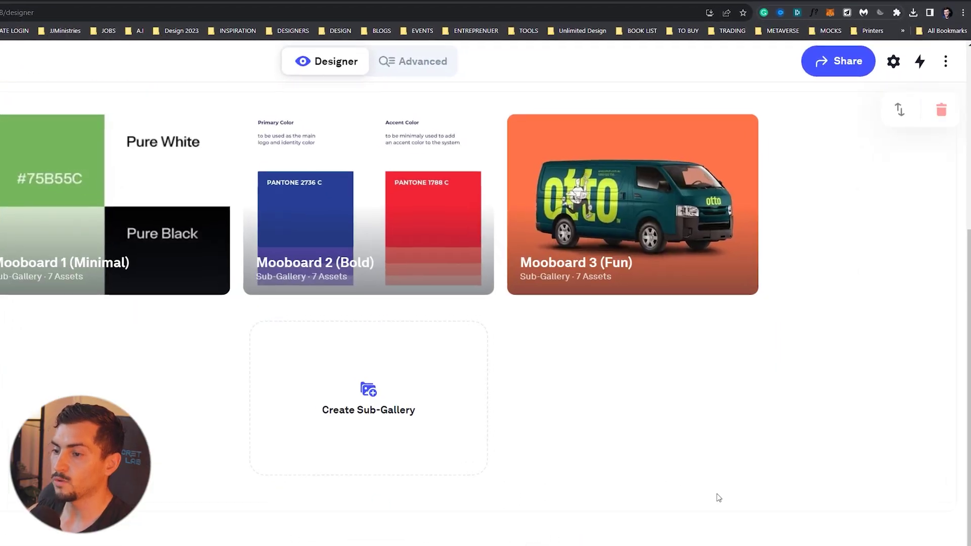
pyautogui.scroll(5, 486, 274)
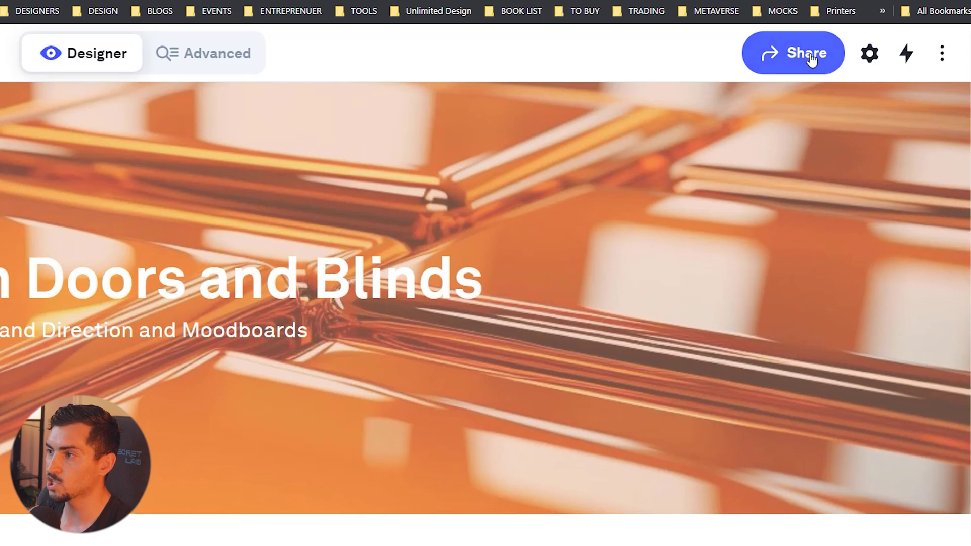
pyautogui.click(811, 58)
pyautogui.click(396, 191)
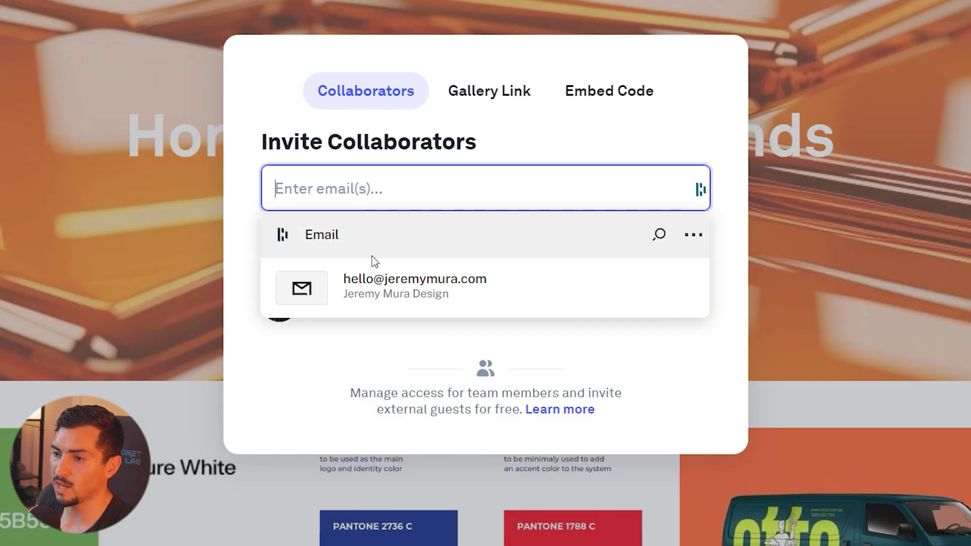
pyautogui.click(384, 292)
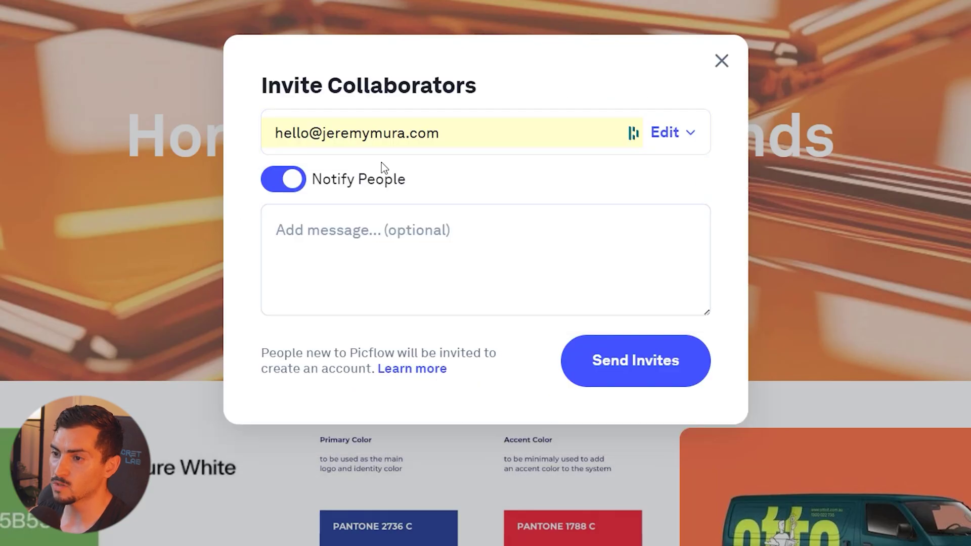
pyautogui.click(722, 61)
# - Look through the Gallery Link and Embed Code tabs, ending on the link settings
pyautogui.click(511, 95)
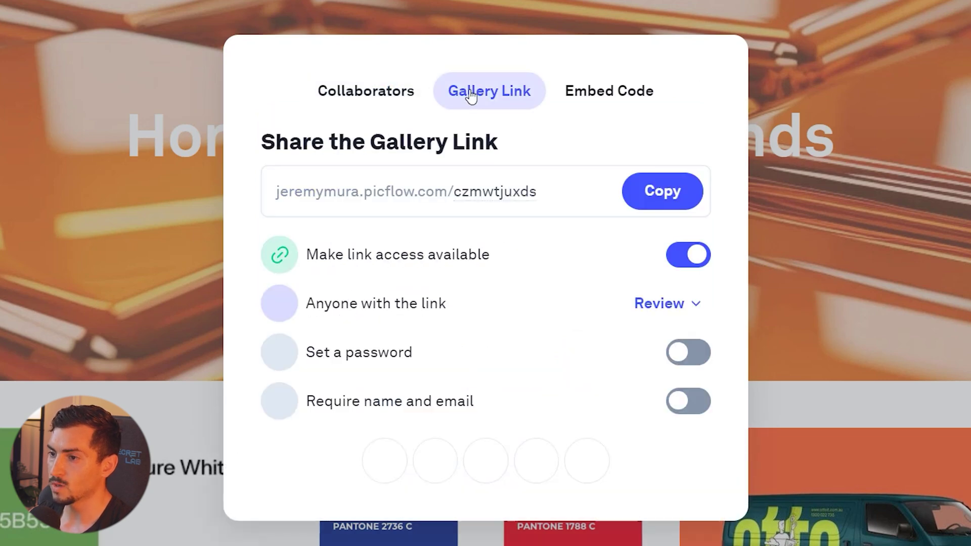
pyautogui.click(636, 91)
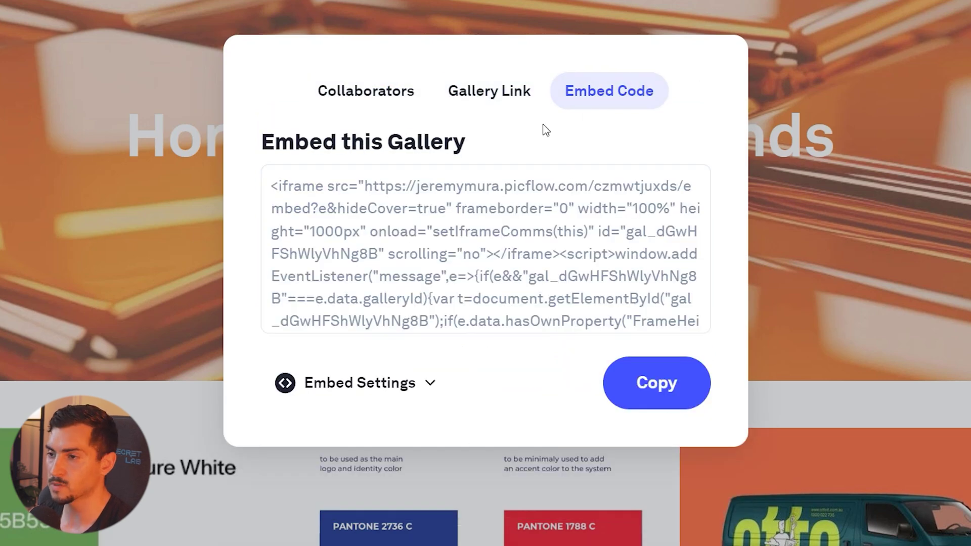
pyautogui.click(507, 101)
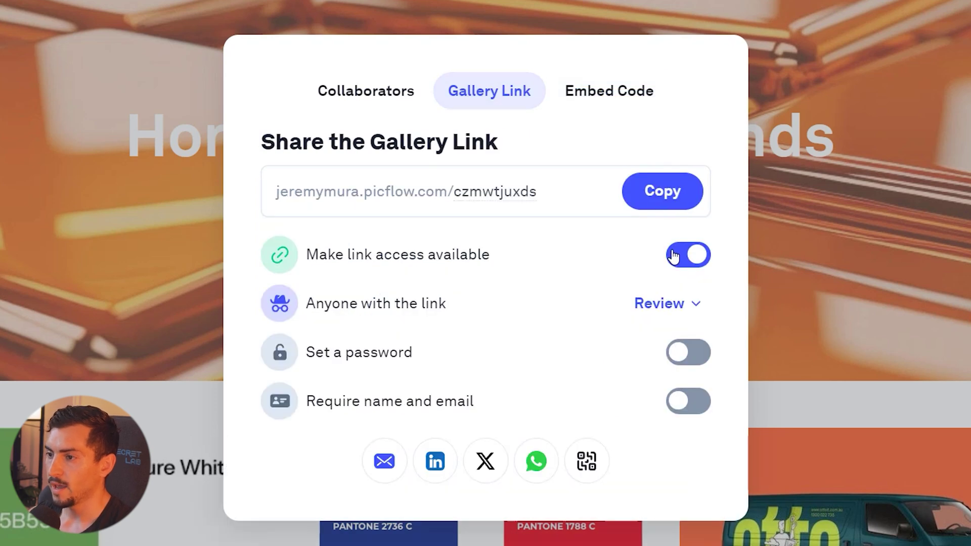
pyautogui.moveTo(442, 253); pyautogui.dragTo(494, 268)
pyautogui.click(494, 268)
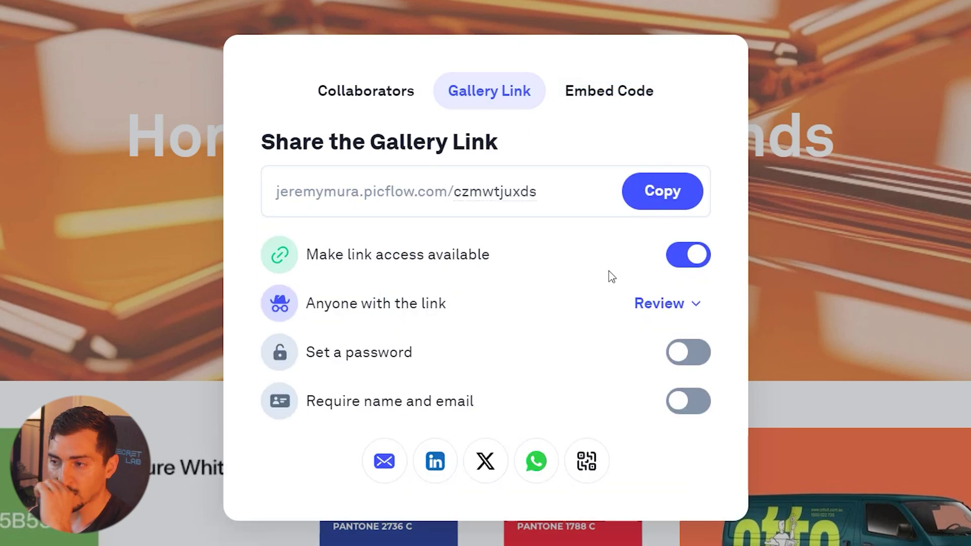
# - Keep Review access for link visitors with password protection left off
pyautogui.click(641, 318)
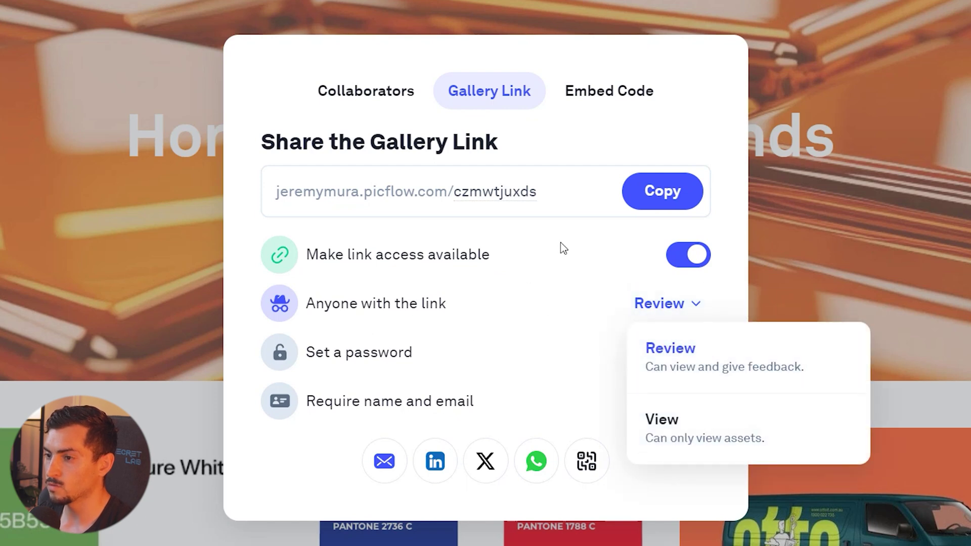
pyautogui.click(590, 149)
pyautogui.click(688, 354)
pyautogui.click(695, 357)
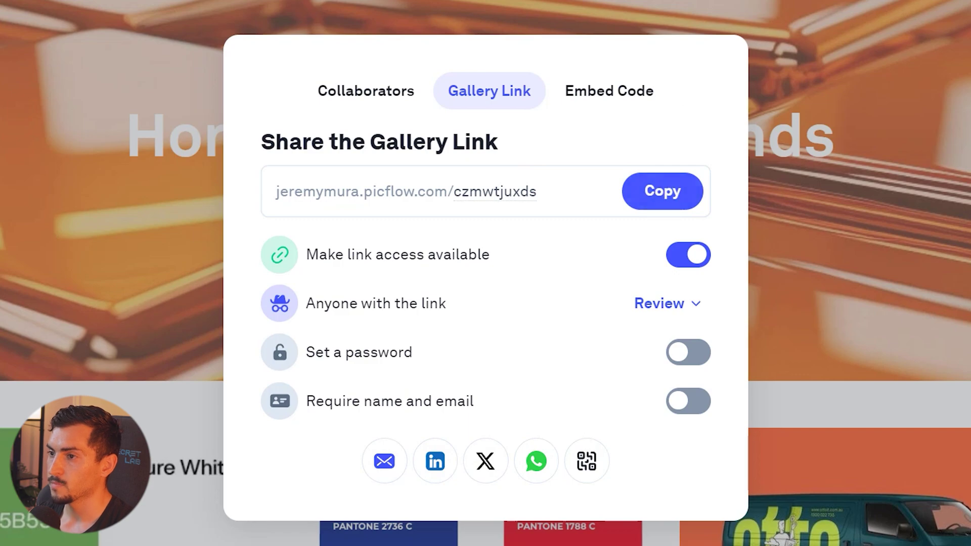
pyautogui.press('Escape')
# - Open the copied gallery link in a new tab and scroll through the client view
pyautogui.hotkey('ctrl', 't')
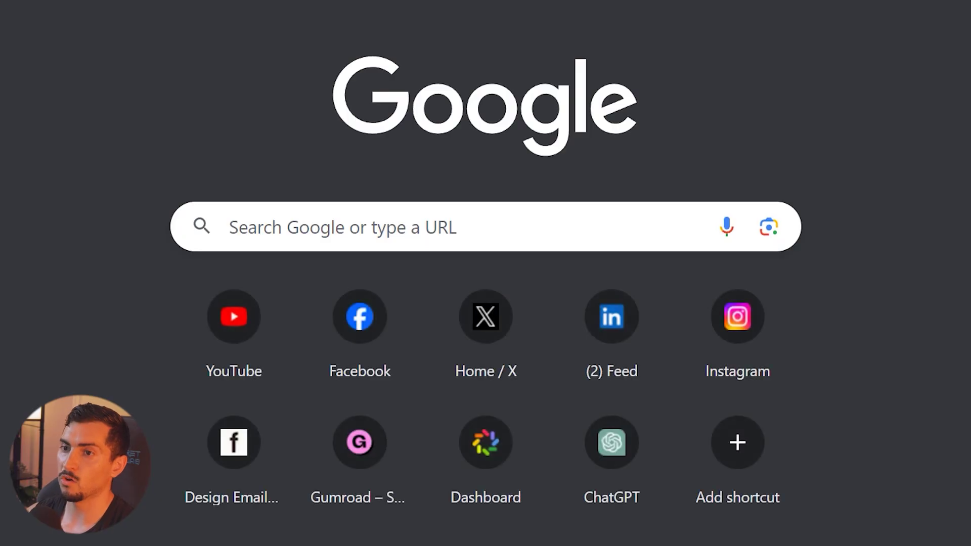
pyautogui.press('Return')
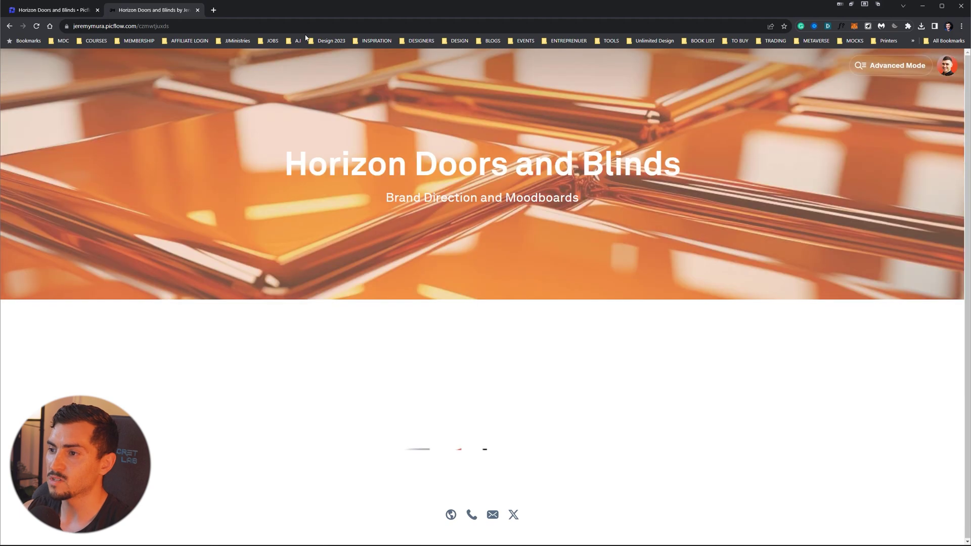
pyautogui.scroll(-3, 533, 449)
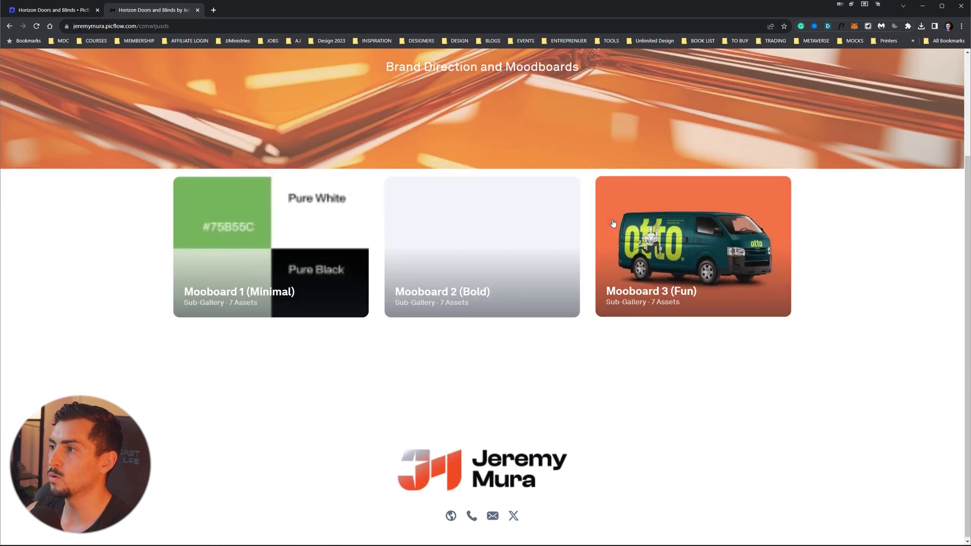
pyautogui.scroll(2, 531, 455)
pyautogui.scroll(-2, 527, 481)
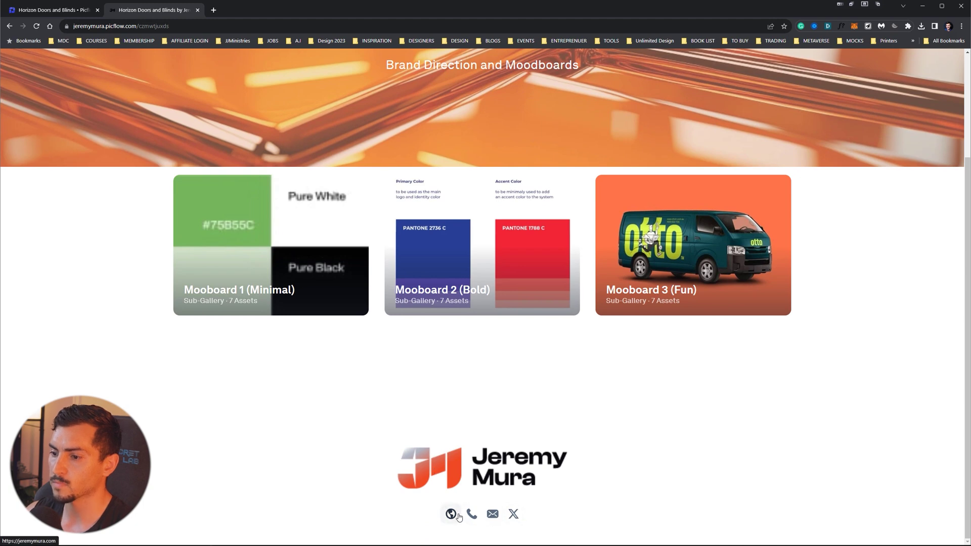
pyautogui.scroll(3, 529, 431)
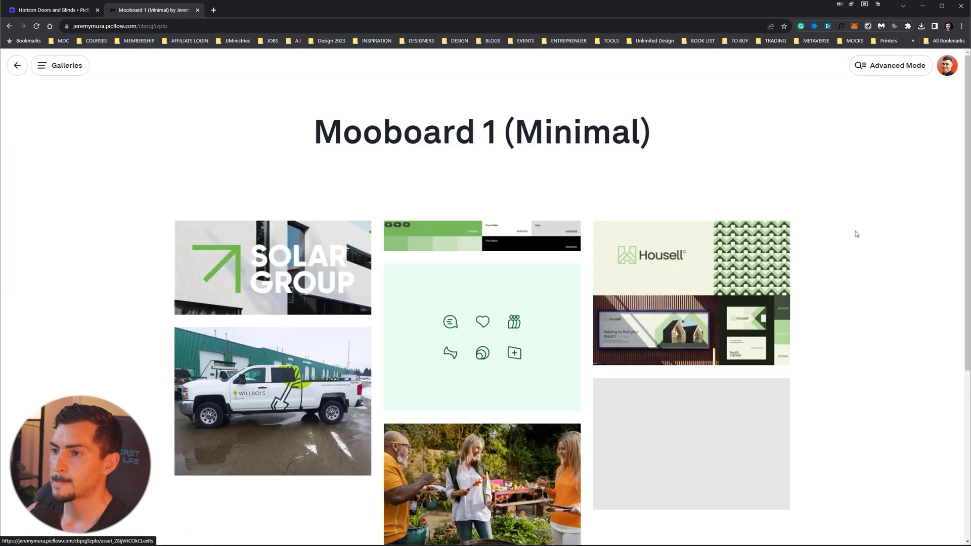
pyautogui.scroll(-5, 856, 234)
pyautogui.scroll(5, 486, 273)
# - Preview the Mooboard 2 (Bold) and Mooboard 3 (Fun) sub-galleries, then go back
pyautogui.click(46, 69)
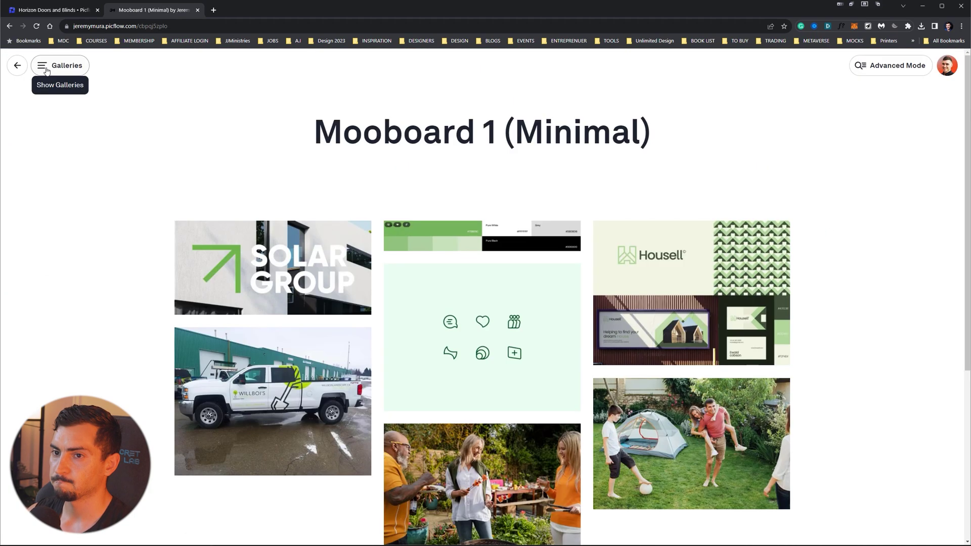
pyautogui.click(121, 165)
pyautogui.scroll(-10, 365, 182)
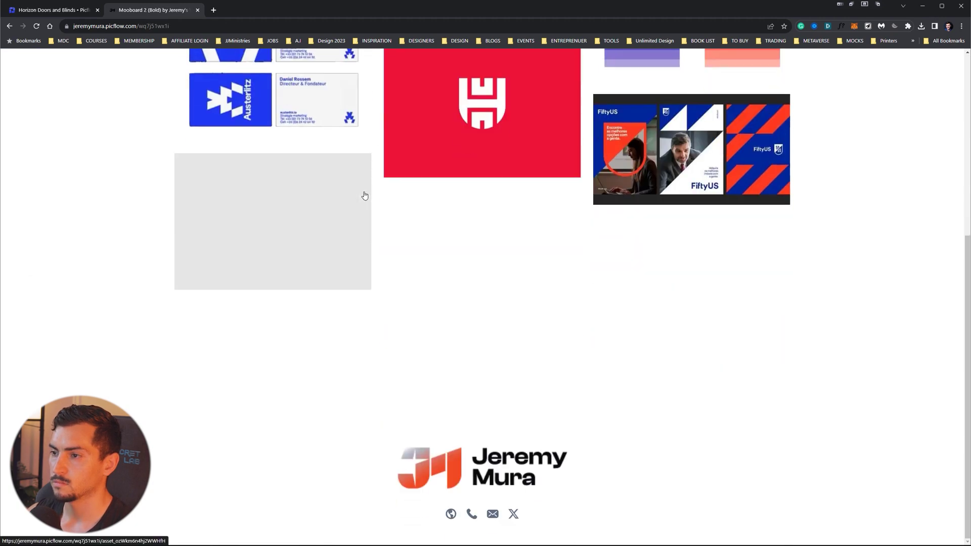
pyautogui.scroll(10, 365, 195)
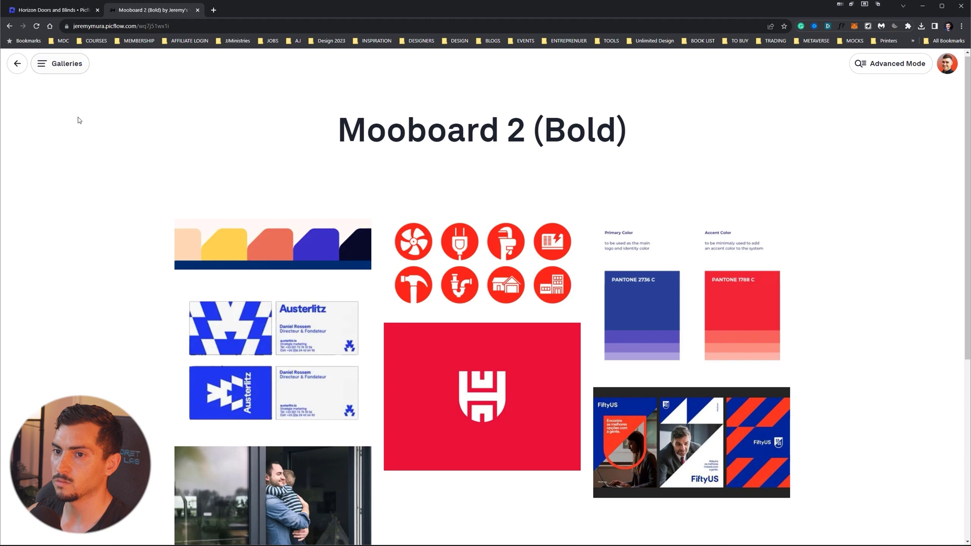
pyautogui.click(60, 63)
pyautogui.click(108, 197)
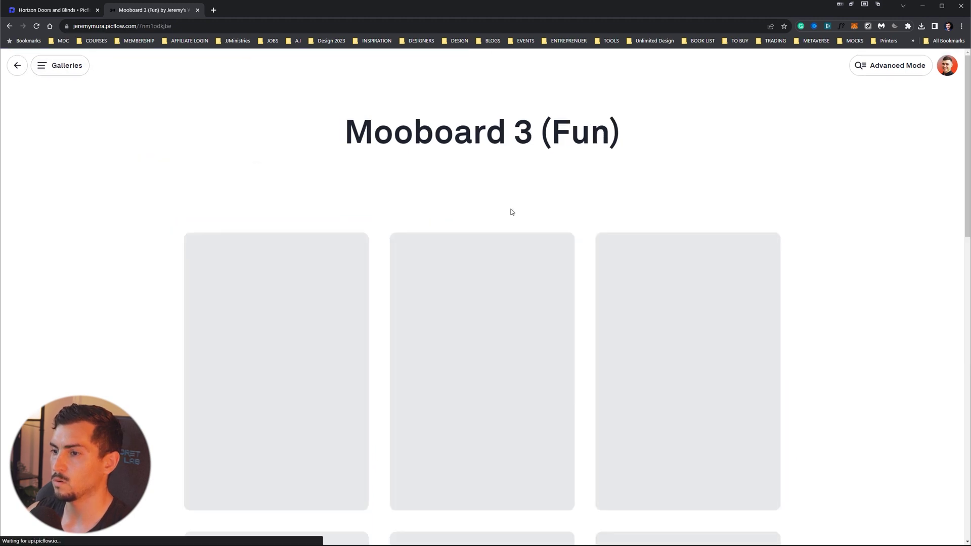
pyautogui.hotkey('alt', 'Left')
# - Close the client preview tab to get back to the Horizon Doors and Blinds gallery editor
pyautogui.click(197, 10)
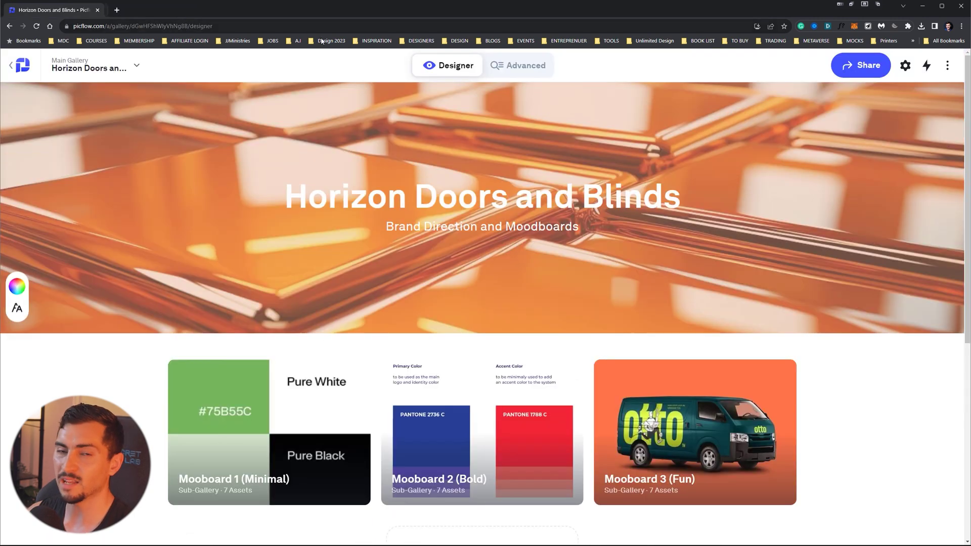